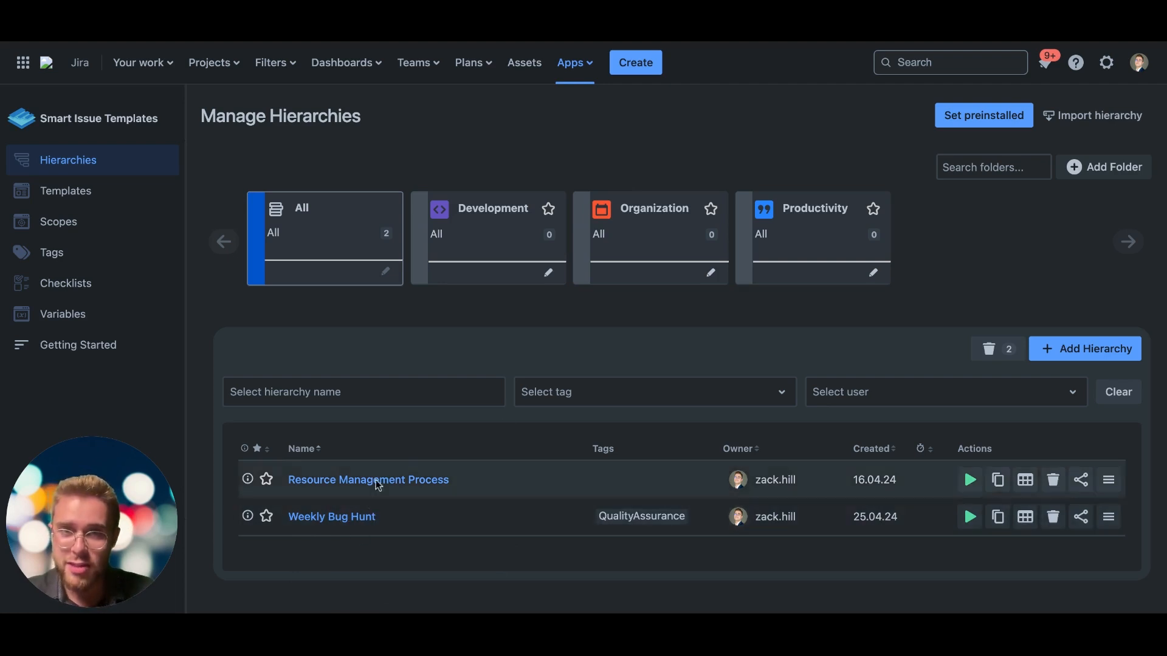
- Look through the department examples for preinstalled hierarchies and the hierarchy import dialog without creating or importing anything
{"action": "left_click", "coordinate": [982, 116]}
{"action": "left_click", "coordinate": [462, 276]}
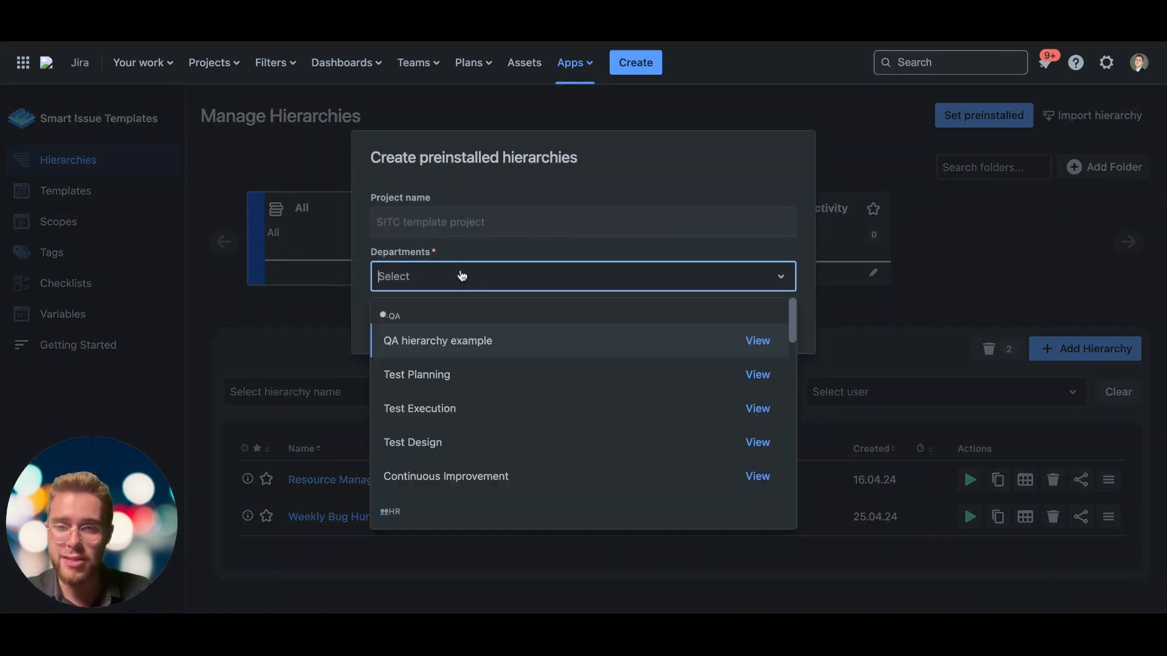
{"action": "left_click", "coordinate": [517, 287]}
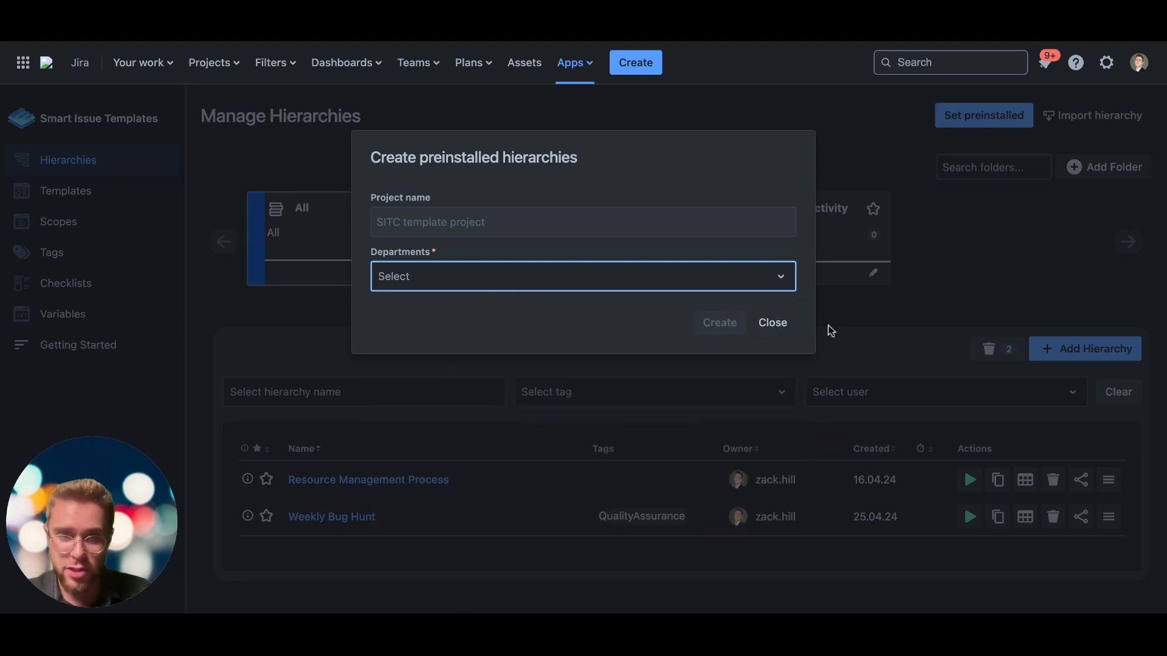
{"action": "left_click", "coordinate": [773, 324]}
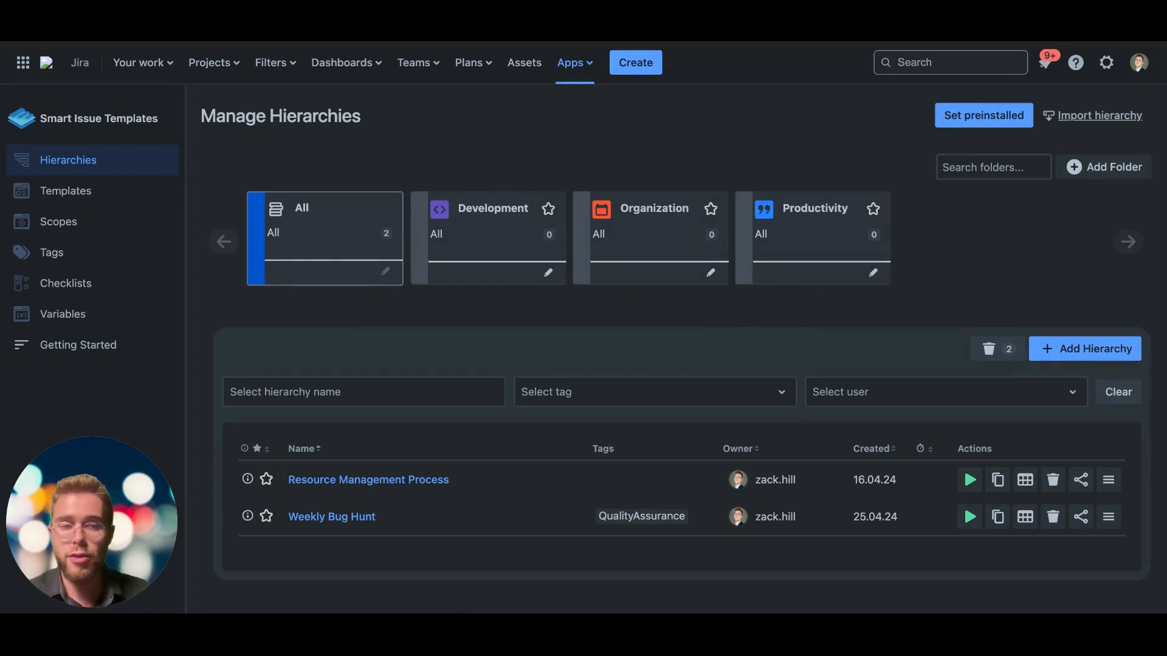
{"action": "left_click", "coordinate": [1099, 116]}
{"action": "left_click", "coordinate": [913, 524]}
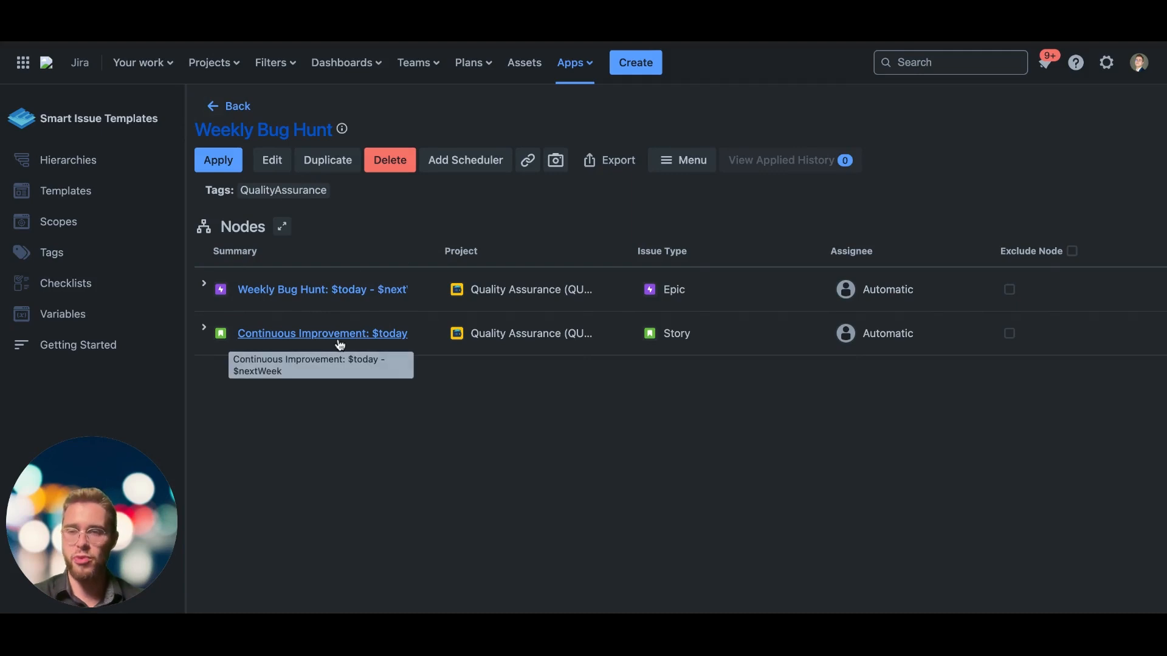
- Open the Weekly Bug Hunt hierarchy for editing and check the users available as the DevOpsEngineer variable's default value
{"action": "left_click", "coordinate": [272, 160]}
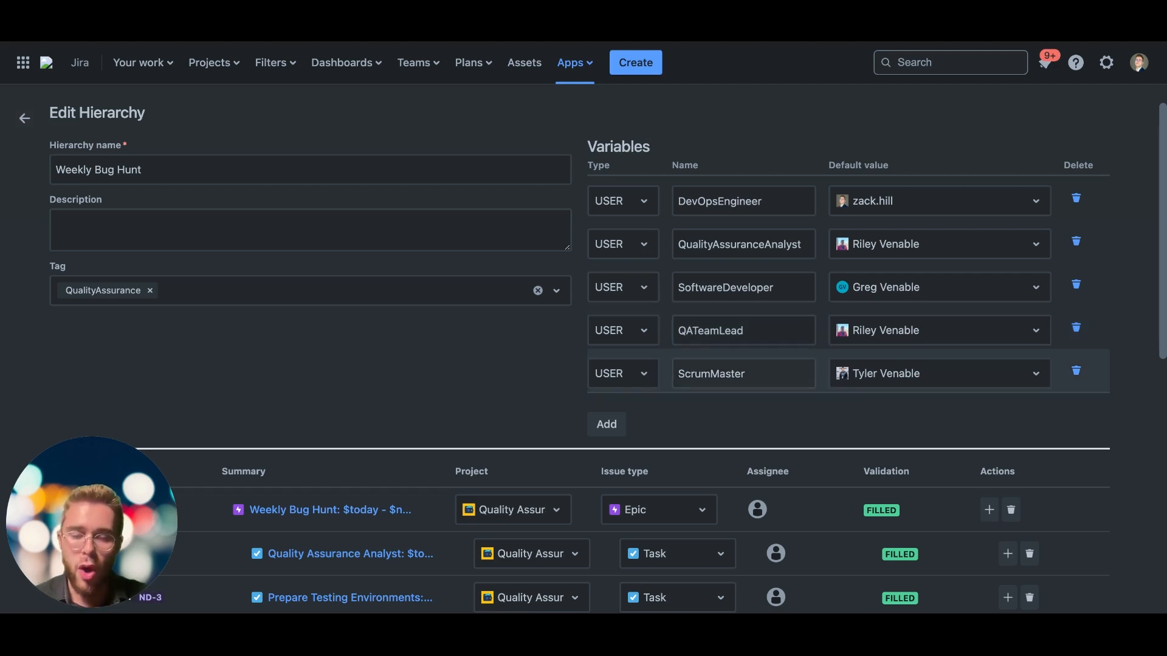
{"action": "left_click", "coordinate": [956, 206]}
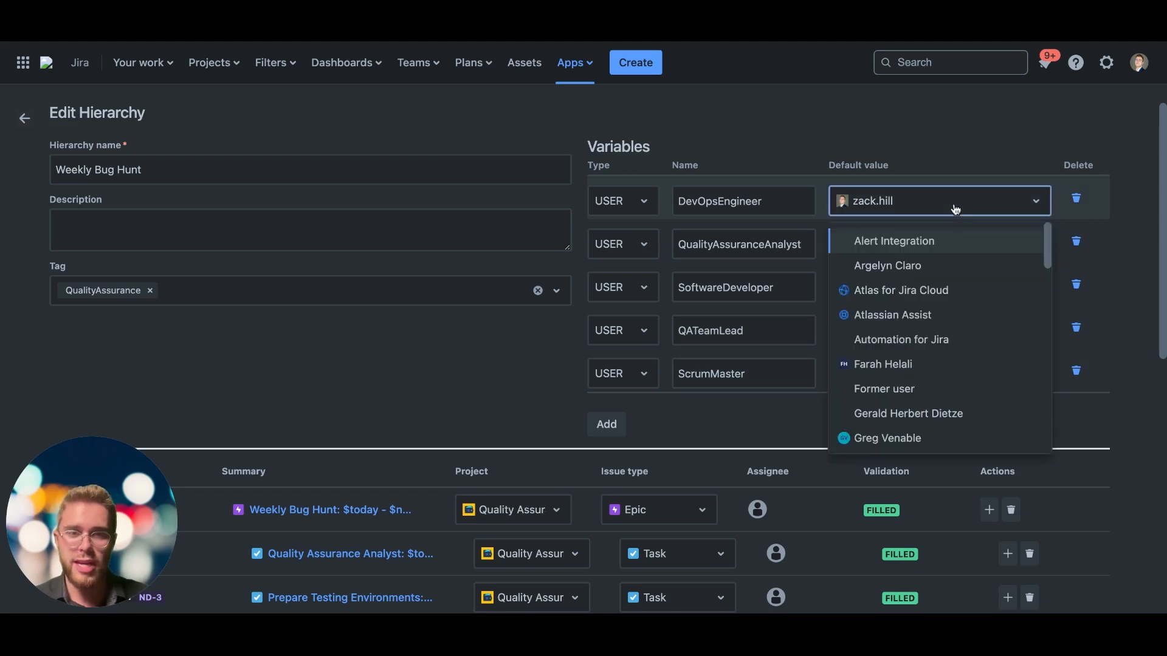
{"action": "scroll", "coordinate": [899, 365], "scroll_direction": "down", "scroll_amount": 5}
{"action": "scroll", "coordinate": [902, 376], "scroll_direction": "down", "scroll_amount": 5}
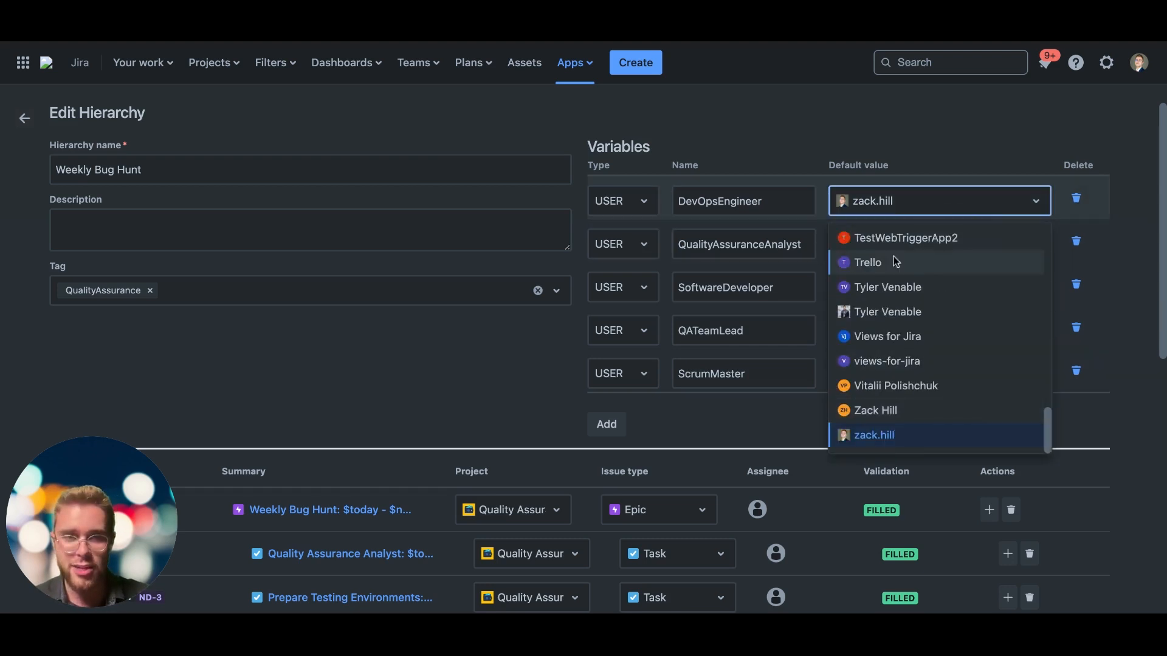
{"action": "scroll", "coordinate": [893, 257], "scroll_direction": "up", "scroll_amount": 10}
{"action": "left_click", "coordinate": [896, 204]}
{"action": "left_click", "coordinate": [1001, 210]}
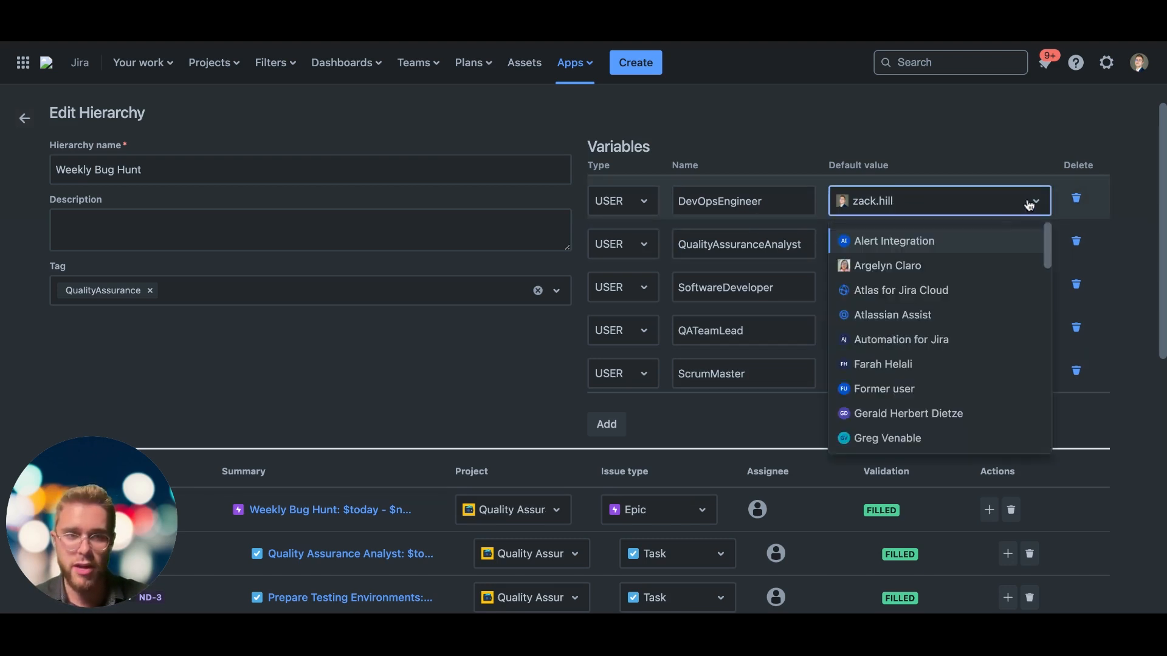
{"action": "left_click", "coordinate": [1030, 211]}
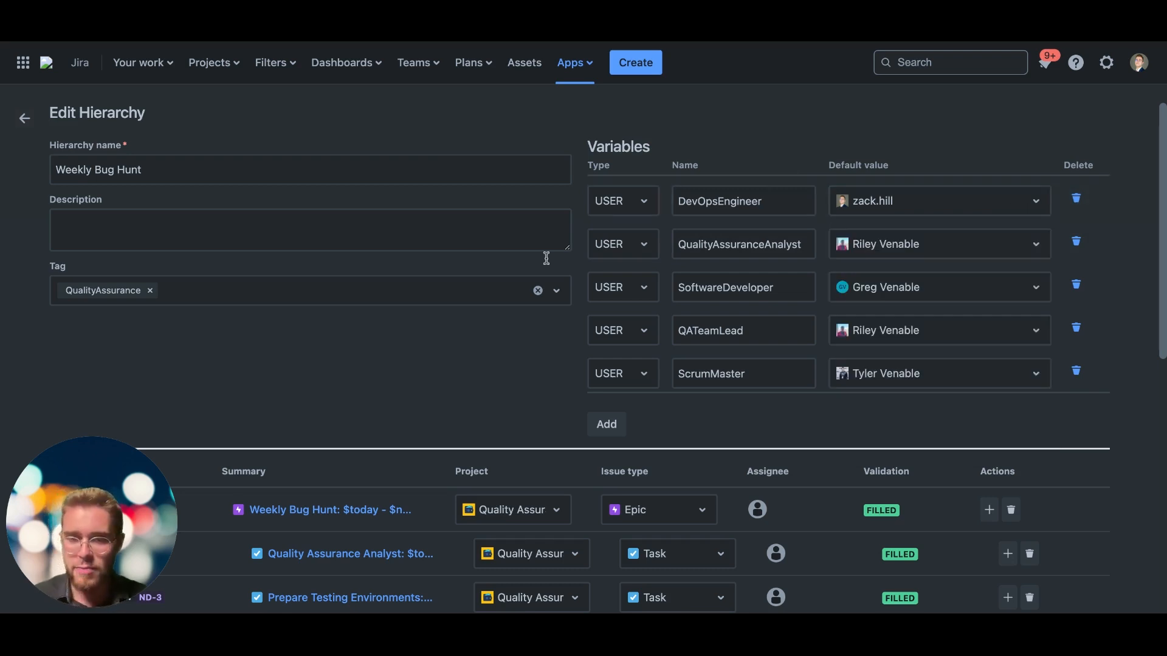
- Inspect the Weekly Bug Hunt epic node, including its empty optional fields and assignee variables, and close it without updating
{"action": "scroll", "coordinate": [546, 258], "scroll_direction": "down", "scroll_amount": 5}
{"action": "scroll", "coordinate": [359, 277], "scroll_direction": "up", "scroll_amount": 1}
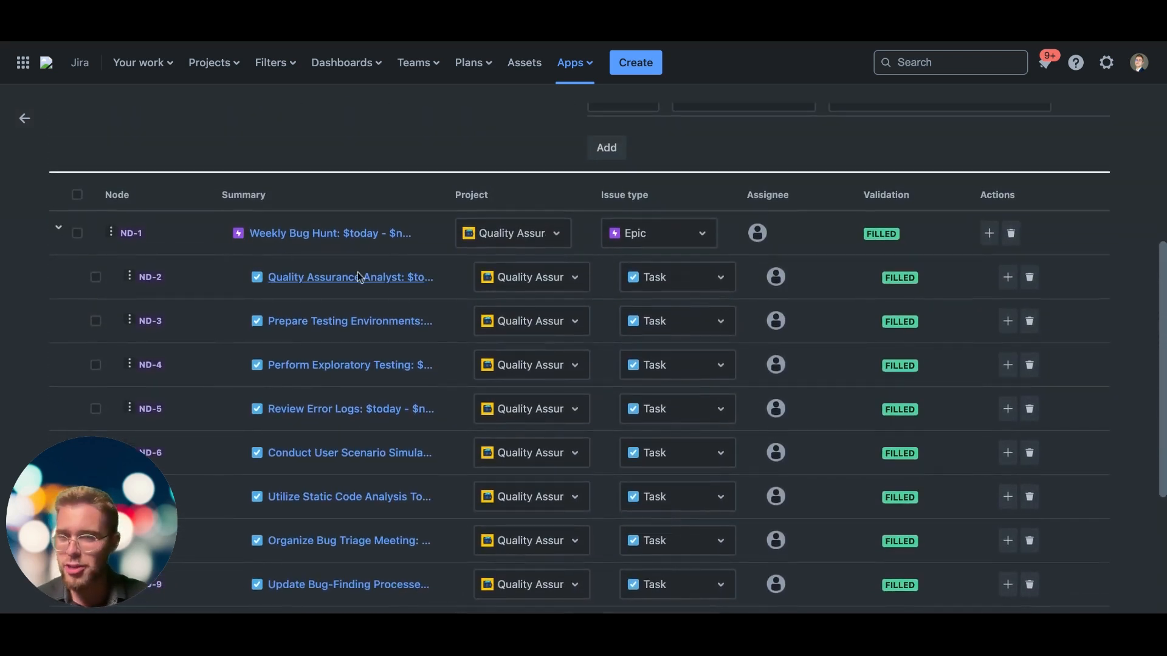
{"action": "scroll", "coordinate": [299, 331], "scroll_direction": "up", "scroll_amount": 1}
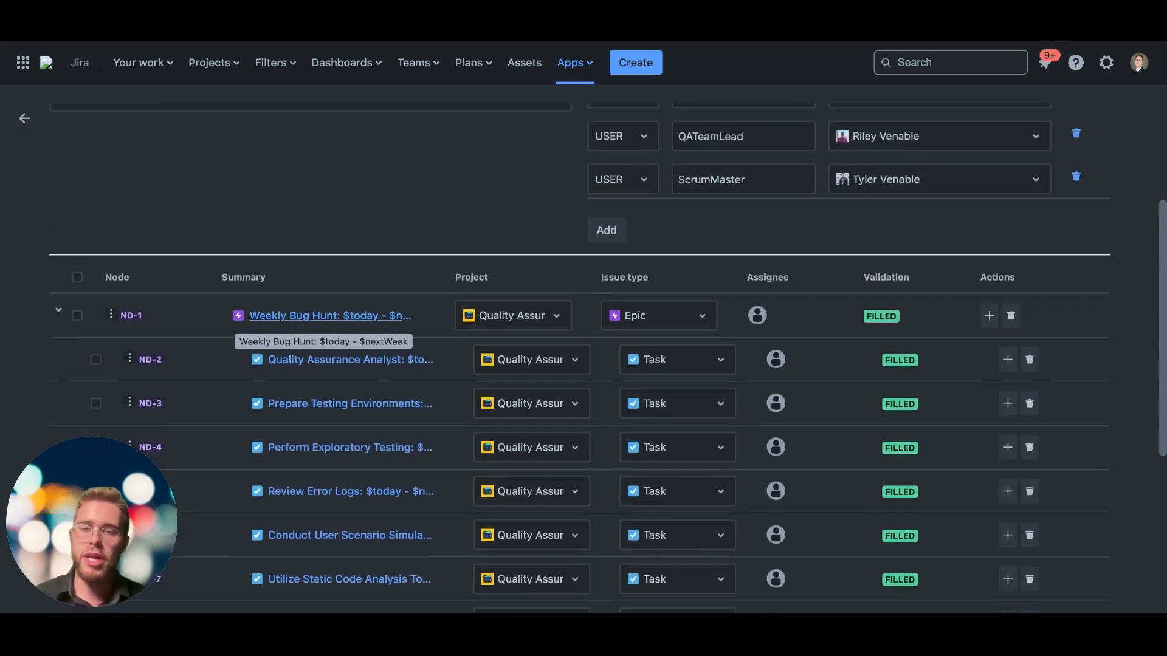
{"action": "left_click", "coordinate": [322, 316]}
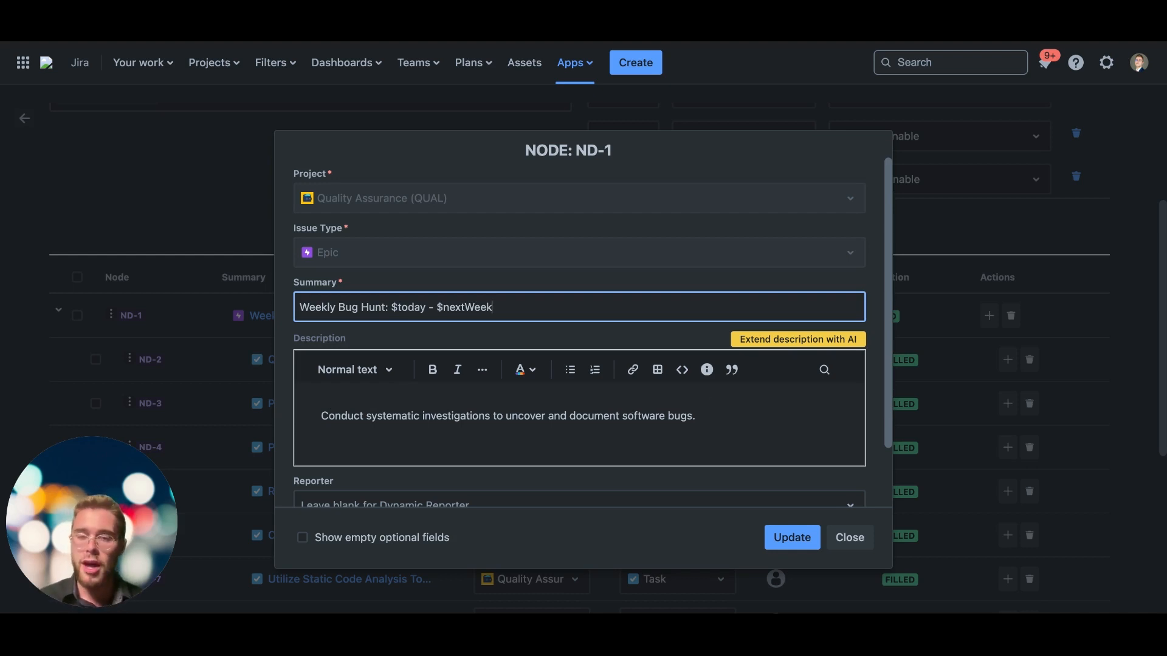
{"action": "scroll", "coordinate": [580, 365], "scroll_direction": "down", "scroll_amount": 2}
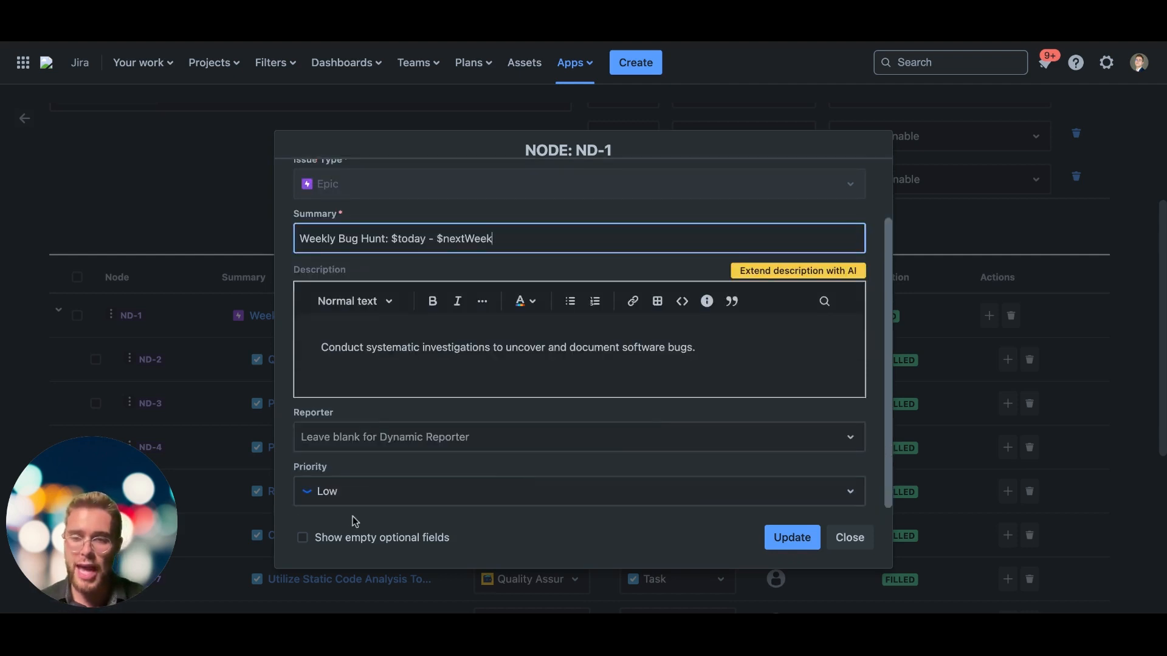
{"action": "left_click", "coordinate": [302, 538]}
{"action": "scroll", "coordinate": [363, 473], "scroll_direction": "down", "scroll_amount": 2}
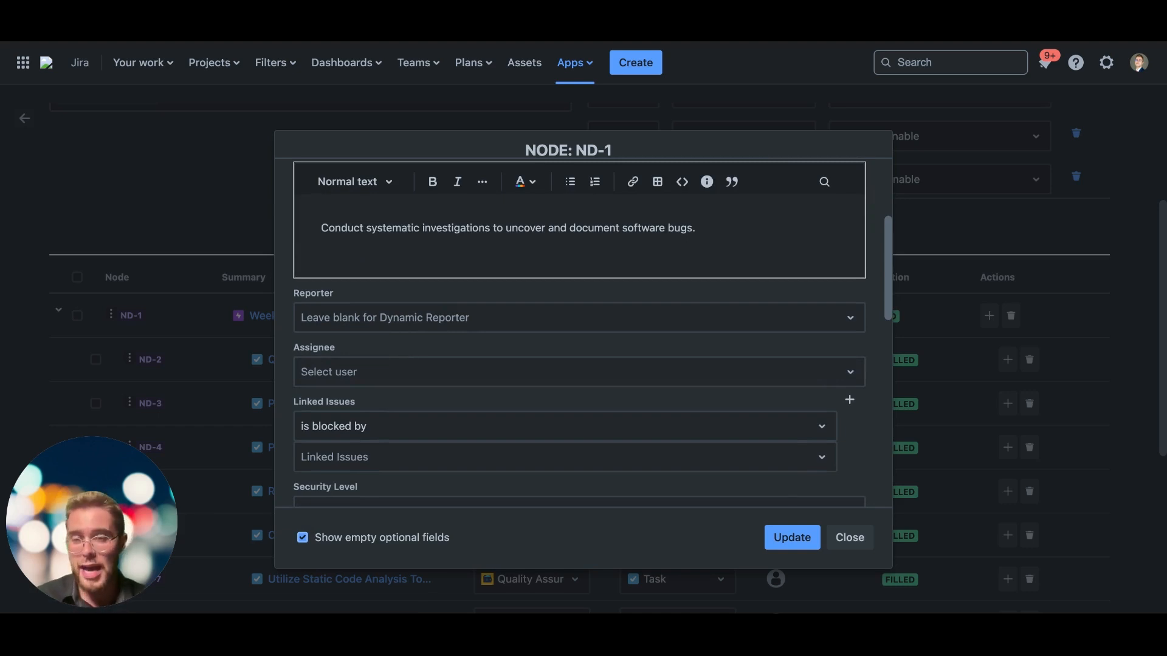
{"action": "left_click", "coordinate": [378, 371]}
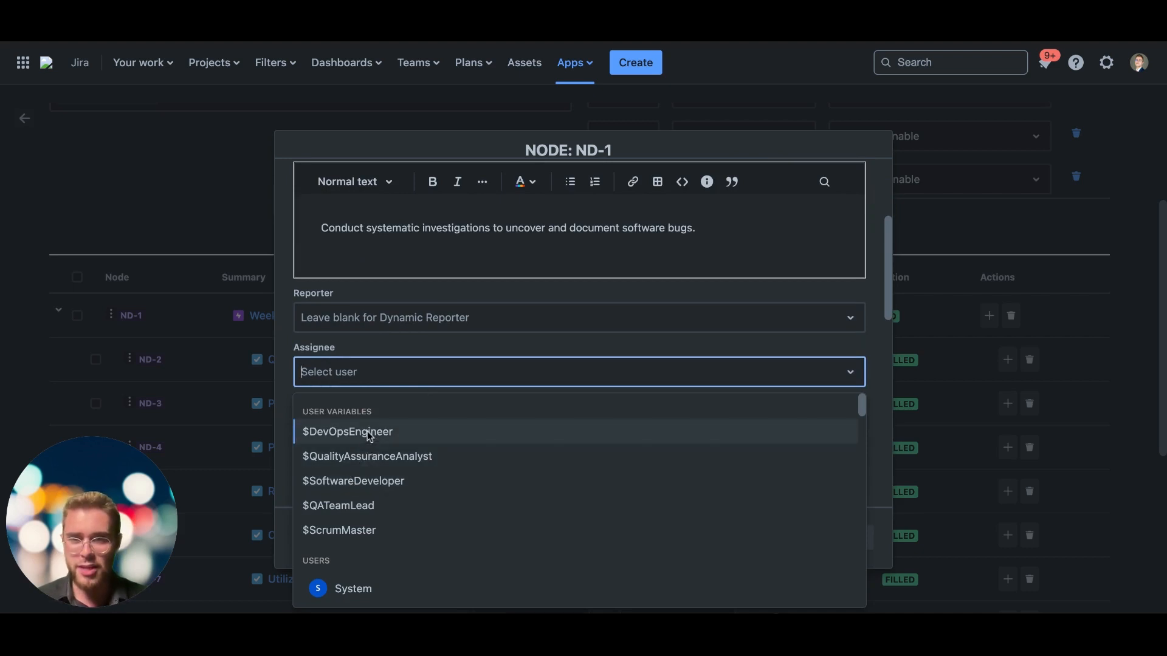
{"action": "left_click", "coordinate": [424, 373]}
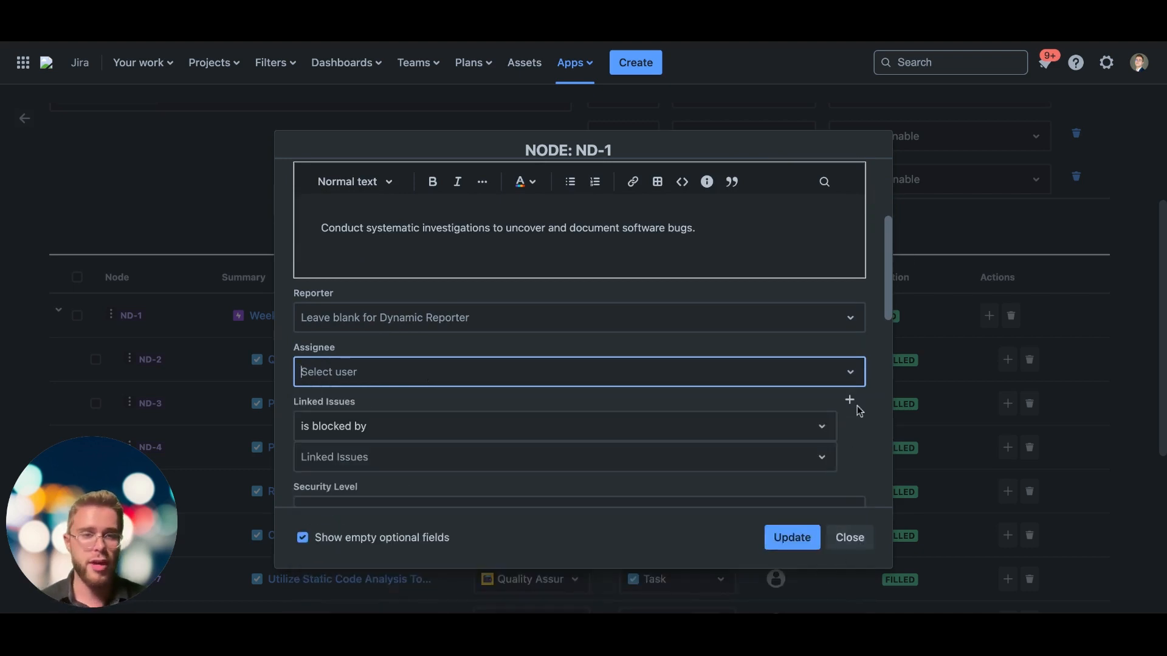
{"action": "scroll", "coordinate": [658, 302], "scroll_direction": "up", "scroll_amount": 3}
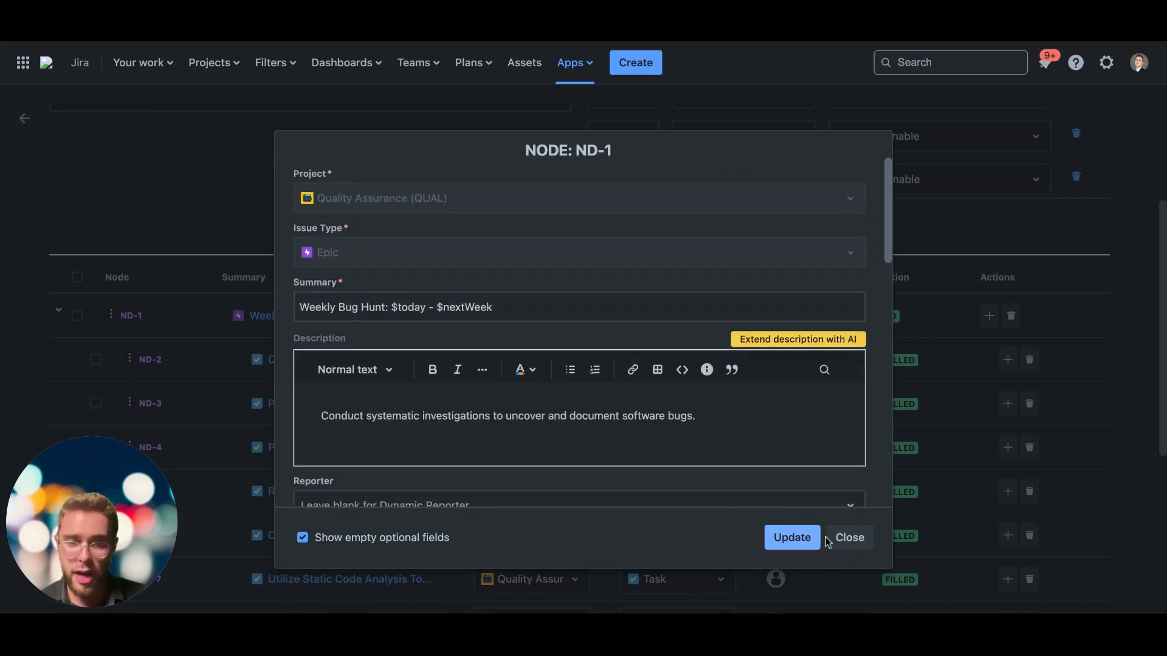
{"action": "left_click", "coordinate": [845, 542]}
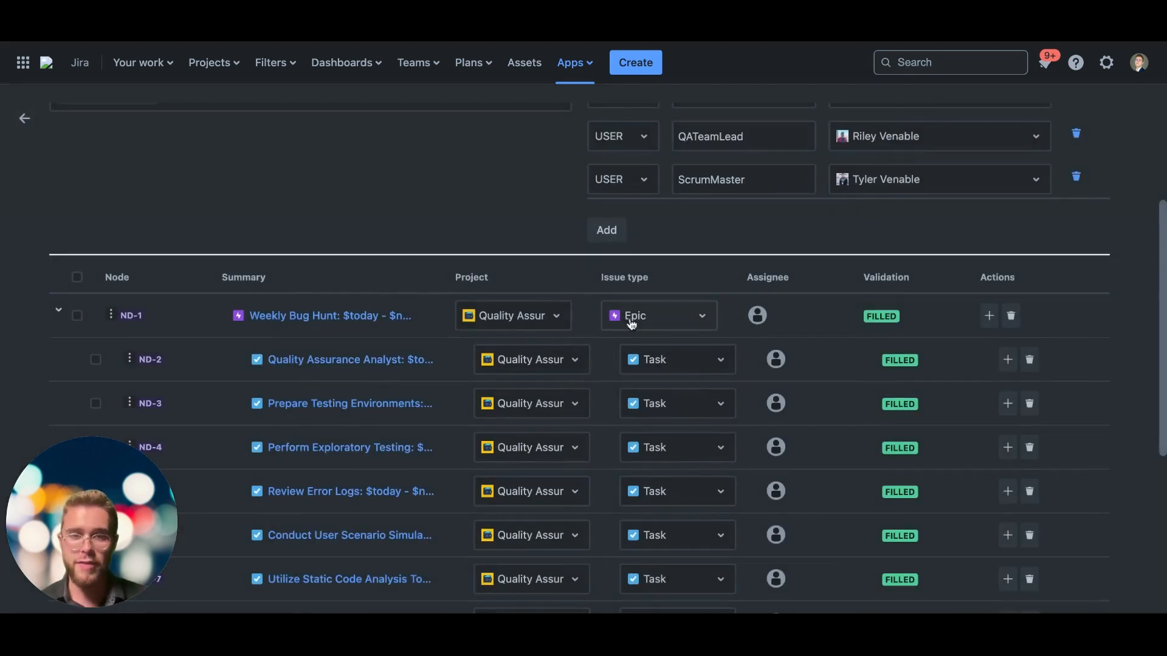
- Examine the hierarchy's task, story and sub-task nodes and the assignee variables set on them
{"action": "scroll", "coordinate": [662, 413], "scroll_direction": "down", "scroll_amount": 2}
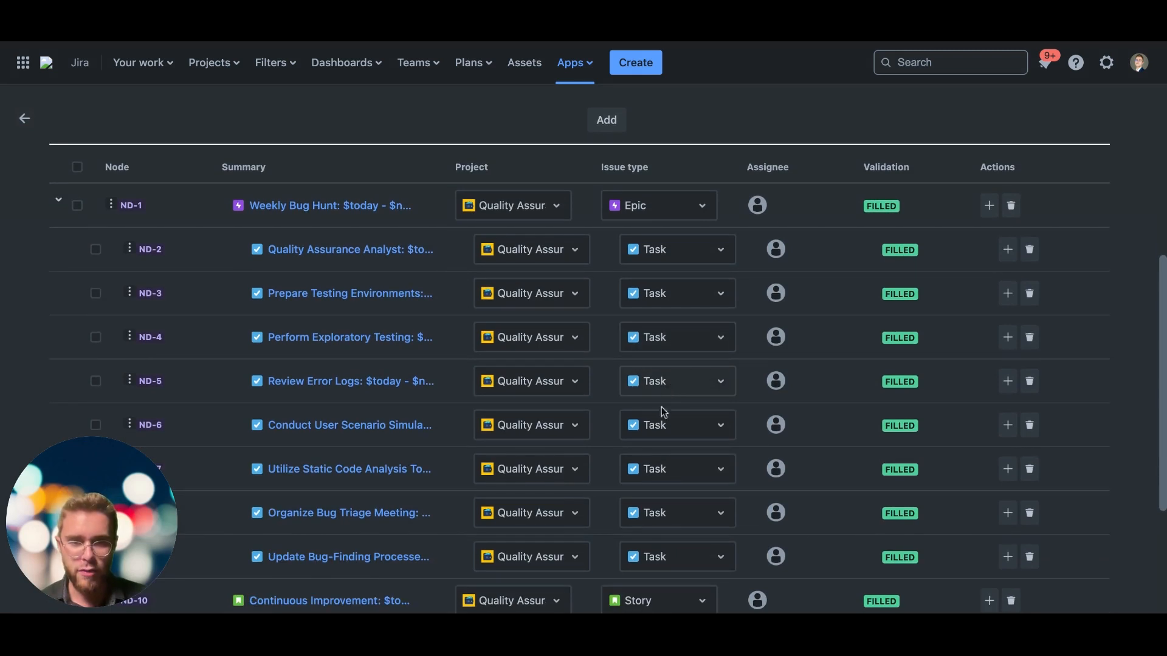
{"action": "scroll", "coordinate": [639, 521], "scroll_direction": "down", "scroll_amount": 2}
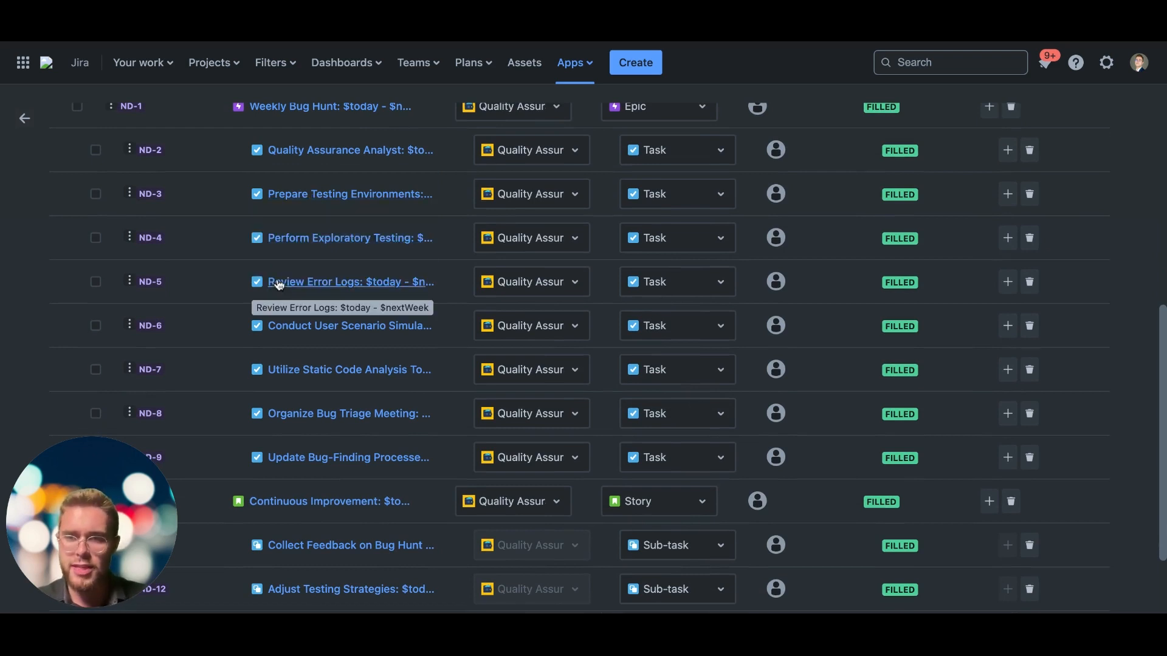
{"action": "scroll", "coordinate": [279, 285], "scroll_direction": "down", "scroll_amount": 3}
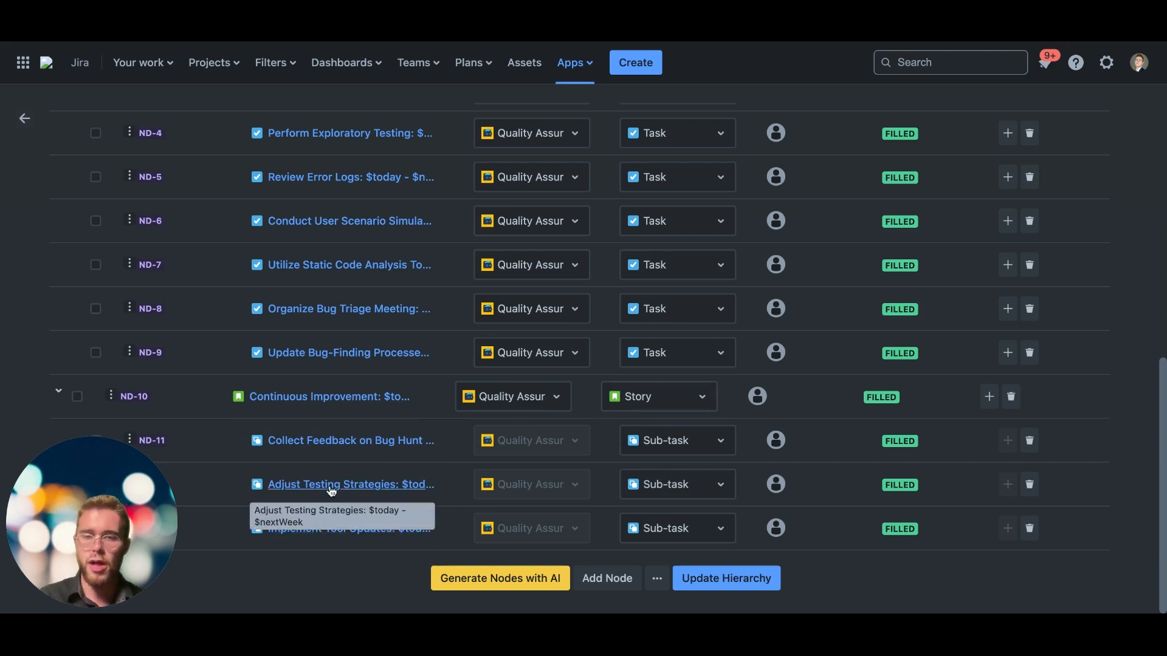
{"action": "mouse_move", "coordinate": [776, 527]}
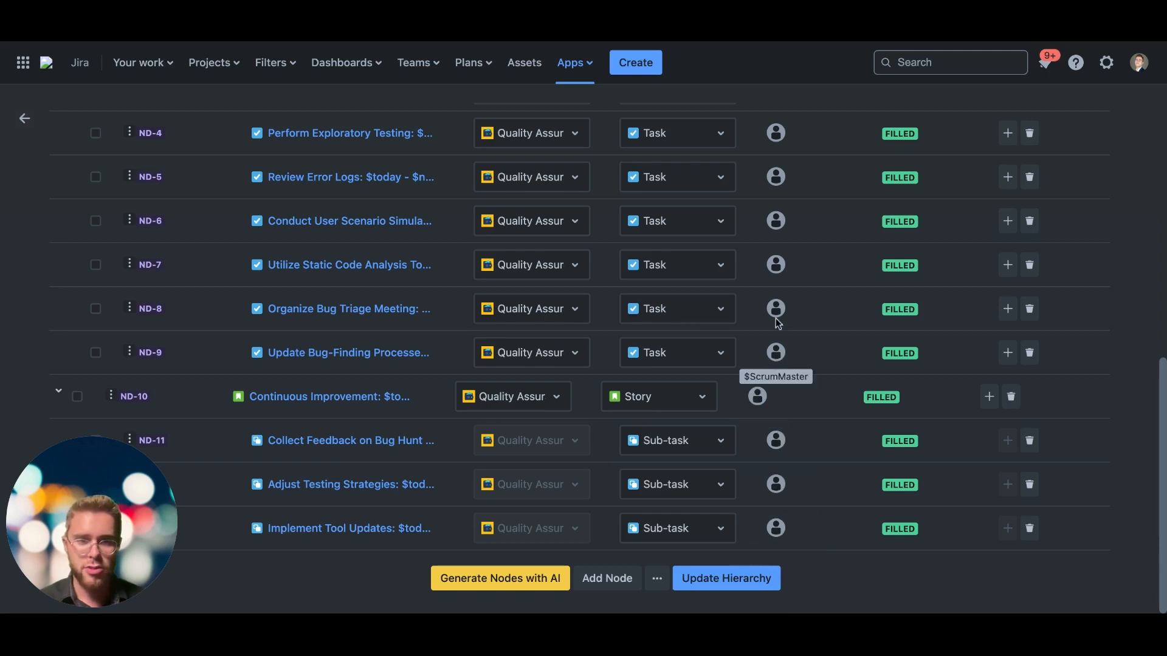
{"action": "mouse_move", "coordinate": [778, 308]}
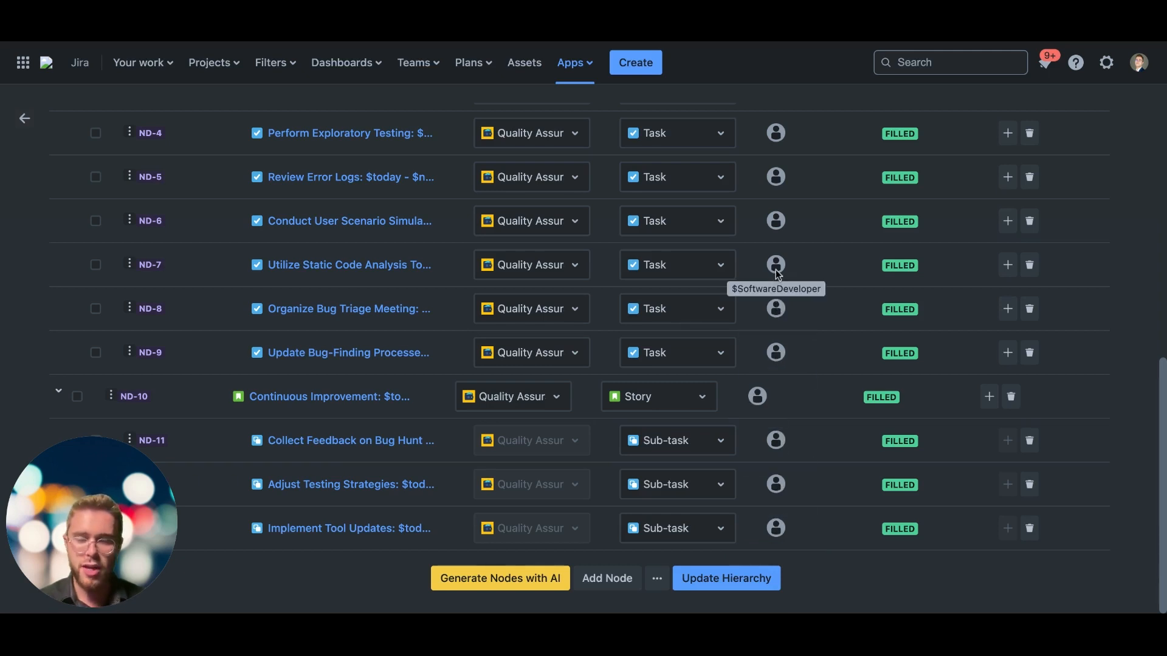
- Compare the hierarchy's user variables and their default values with the full list of nodes
{"action": "scroll", "coordinate": [775, 268], "scroll_direction": "up", "scroll_amount": 6}
{"action": "scroll", "coordinate": [778, 275], "scroll_direction": "up", "scroll_amount": 3}
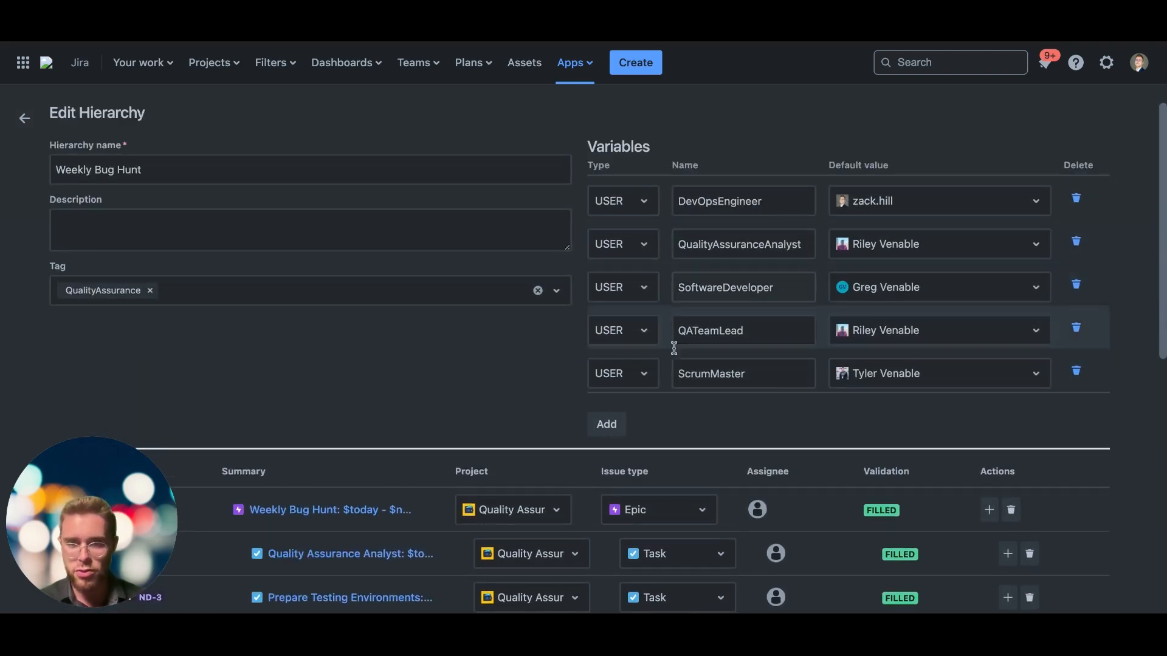
{"action": "scroll", "coordinate": [600, 439], "scroll_direction": "down", "scroll_amount": 3}
{"action": "scroll", "coordinate": [600, 439], "scroll_direction": "down", "scroll_amount": 5}
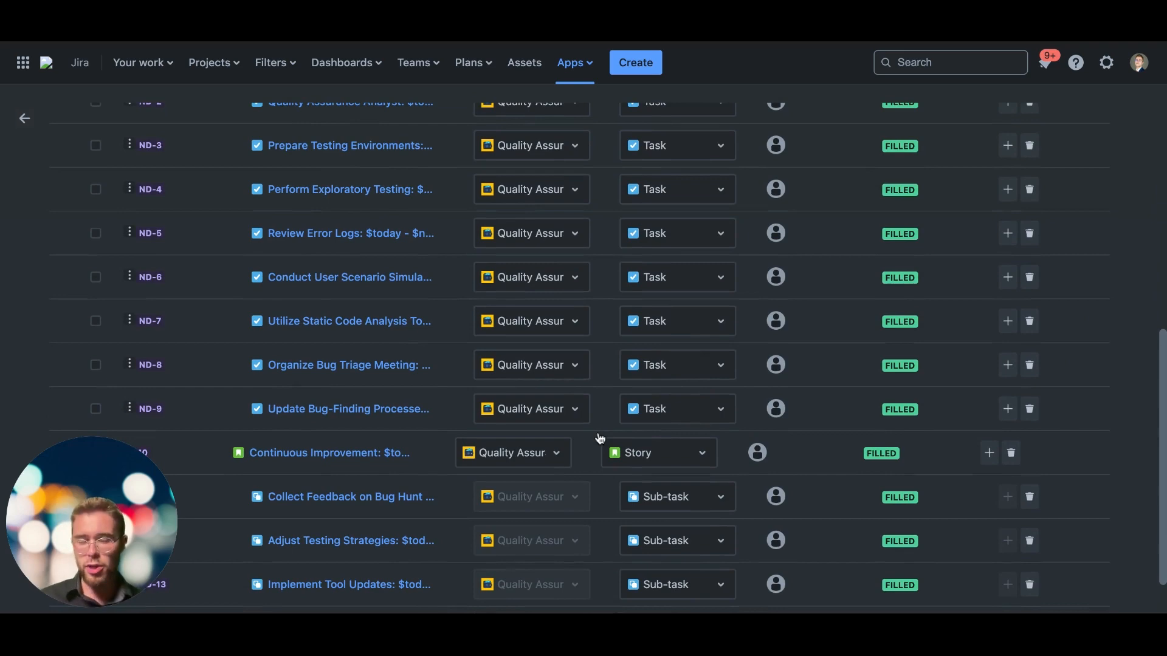
{"action": "scroll", "coordinate": [596, 433], "scroll_direction": "up", "scroll_amount": 2}
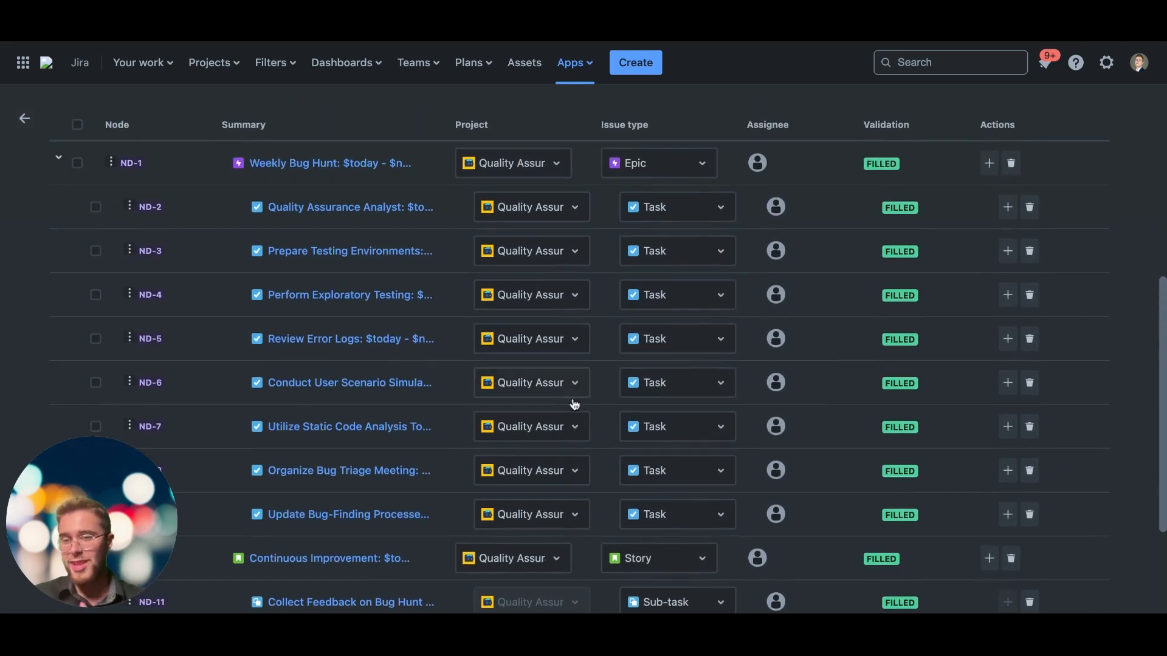
{"action": "scroll", "coordinate": [573, 399], "scroll_direction": "up", "scroll_amount": 5}
{"action": "scroll", "coordinate": [491, 439], "scroll_direction": "down", "scroll_amount": 5}
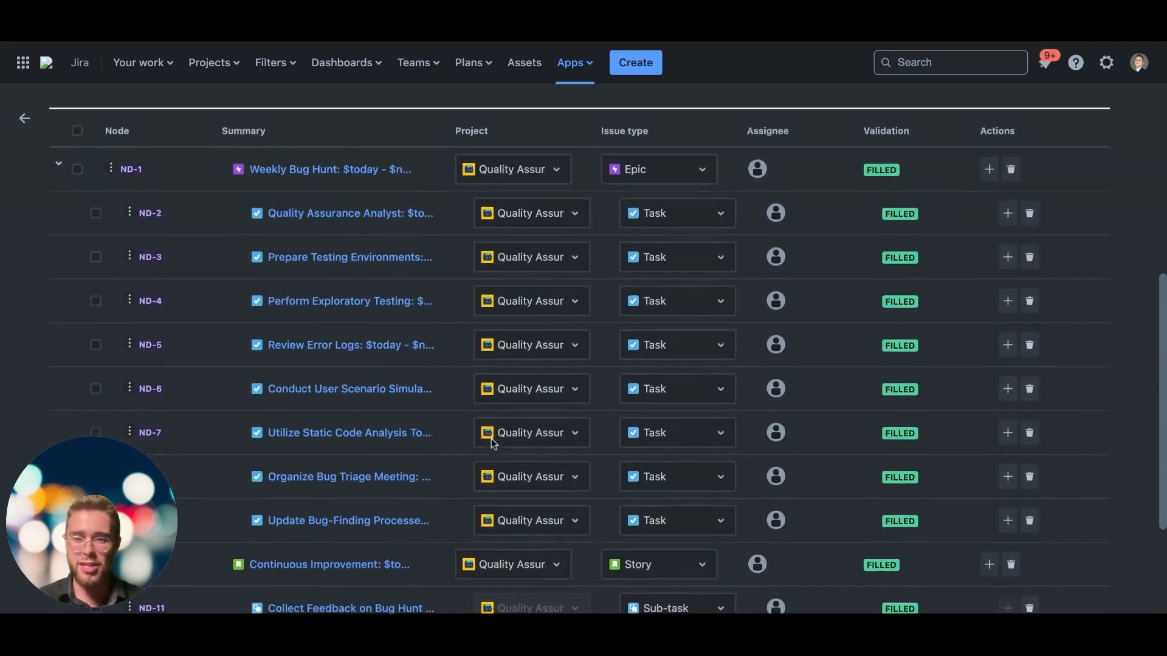
{"action": "scroll", "coordinate": [491, 443], "scroll_direction": "up", "scroll_amount": 5}
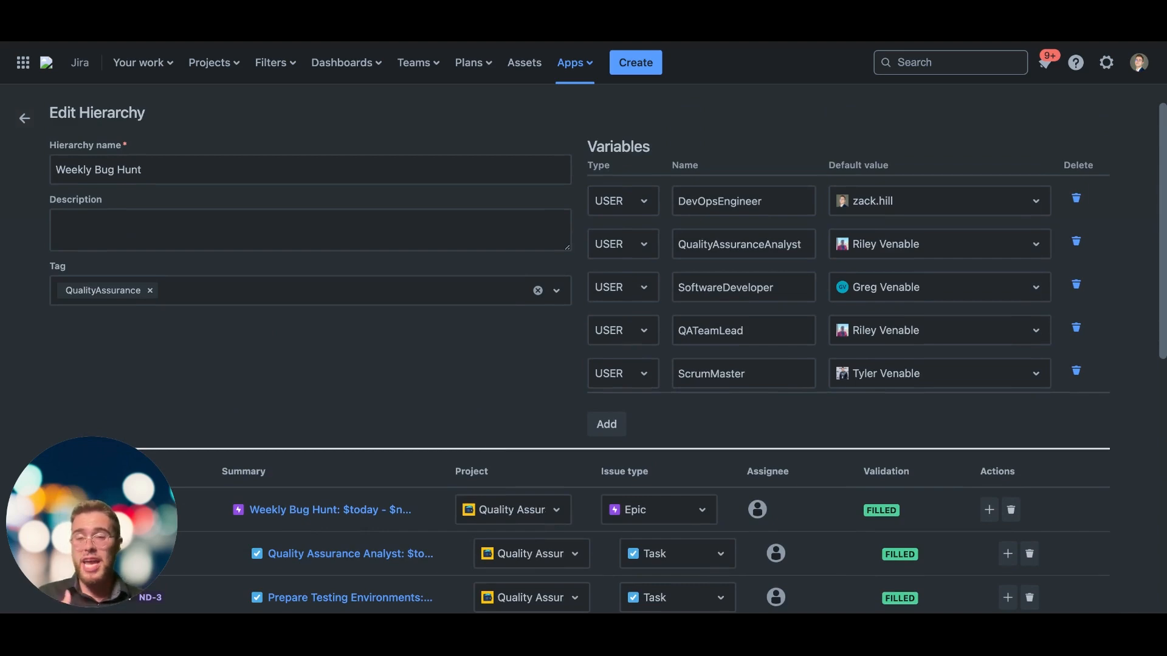
{"action": "scroll", "coordinate": [459, 450], "scroll_direction": "down", "scroll_amount": 8}
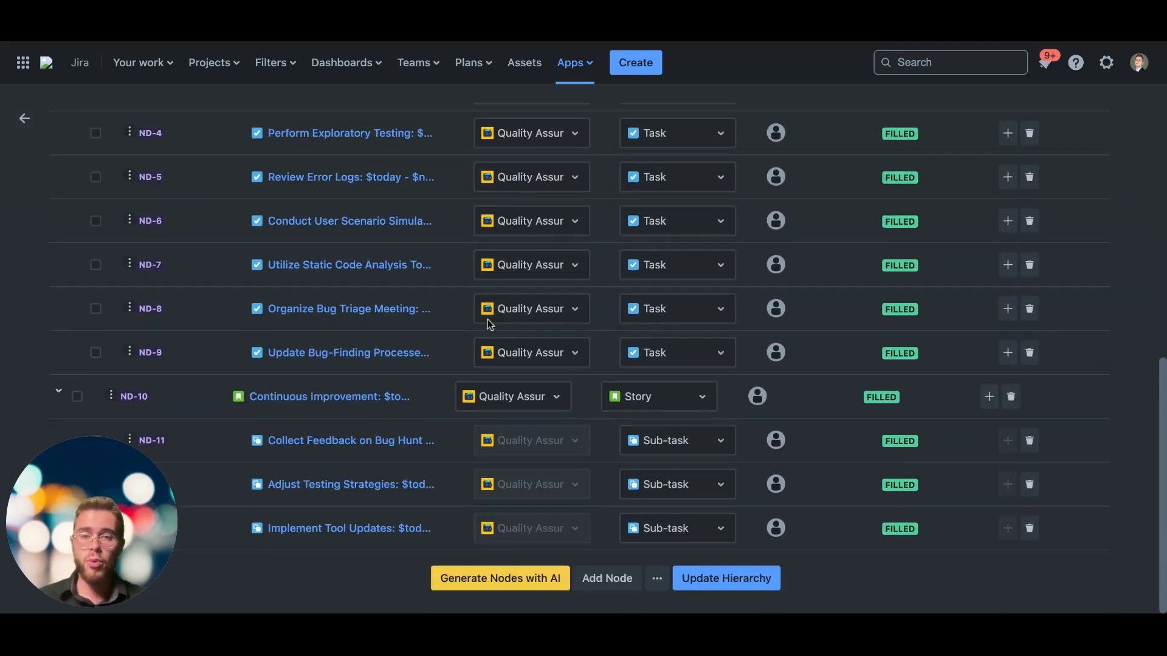
{"action": "scroll", "coordinate": [487, 319], "scroll_direction": "up", "scroll_amount": 8}
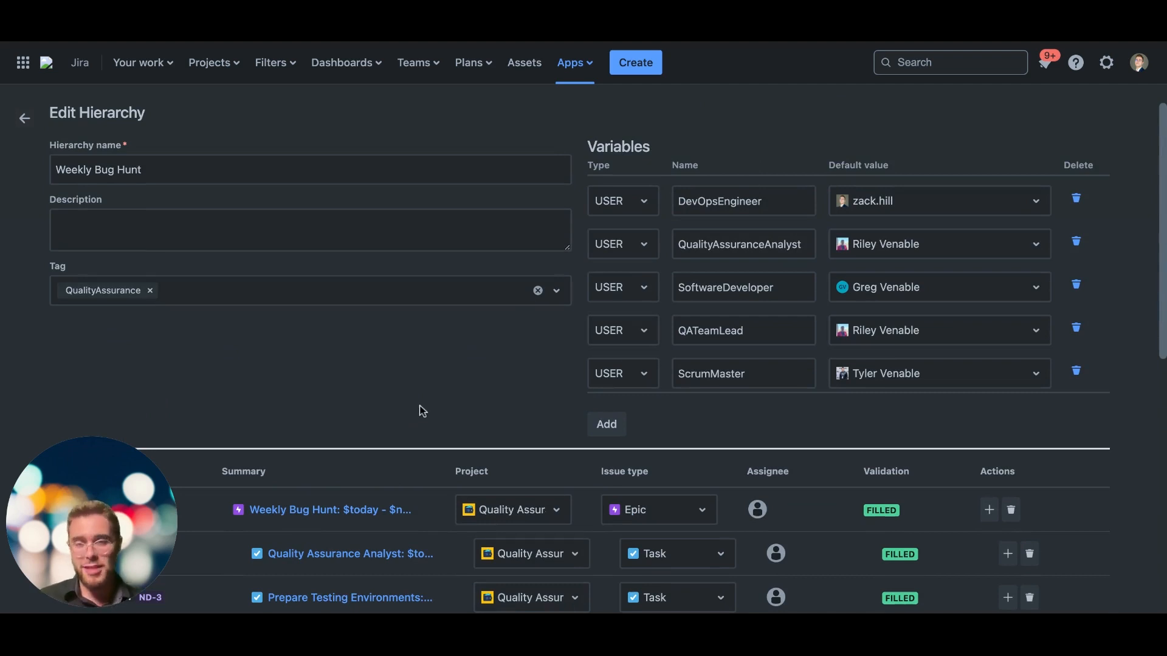
- Check the project choices for node ND-1 and the issue type choices for ND-2, leaving both as set
{"action": "scroll", "coordinate": [422, 410], "scroll_direction": "down", "scroll_amount": 5}
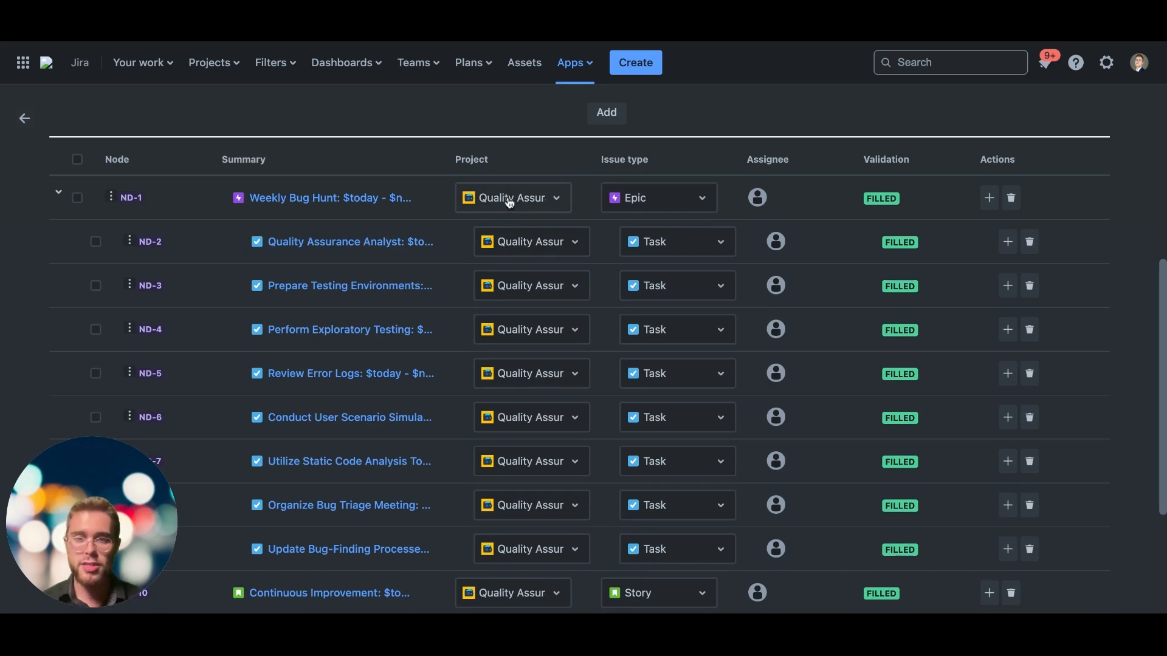
{"action": "left_click", "coordinate": [509, 201]}
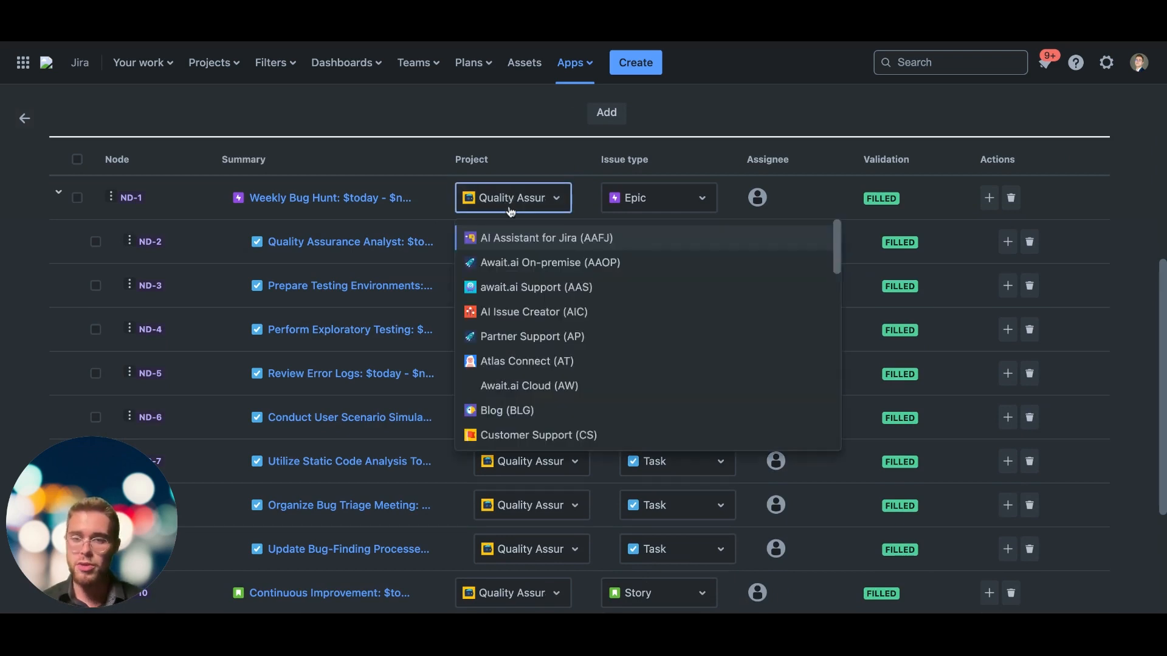
{"action": "left_click", "coordinate": [559, 205]}
{"action": "left_click", "coordinate": [667, 239]}
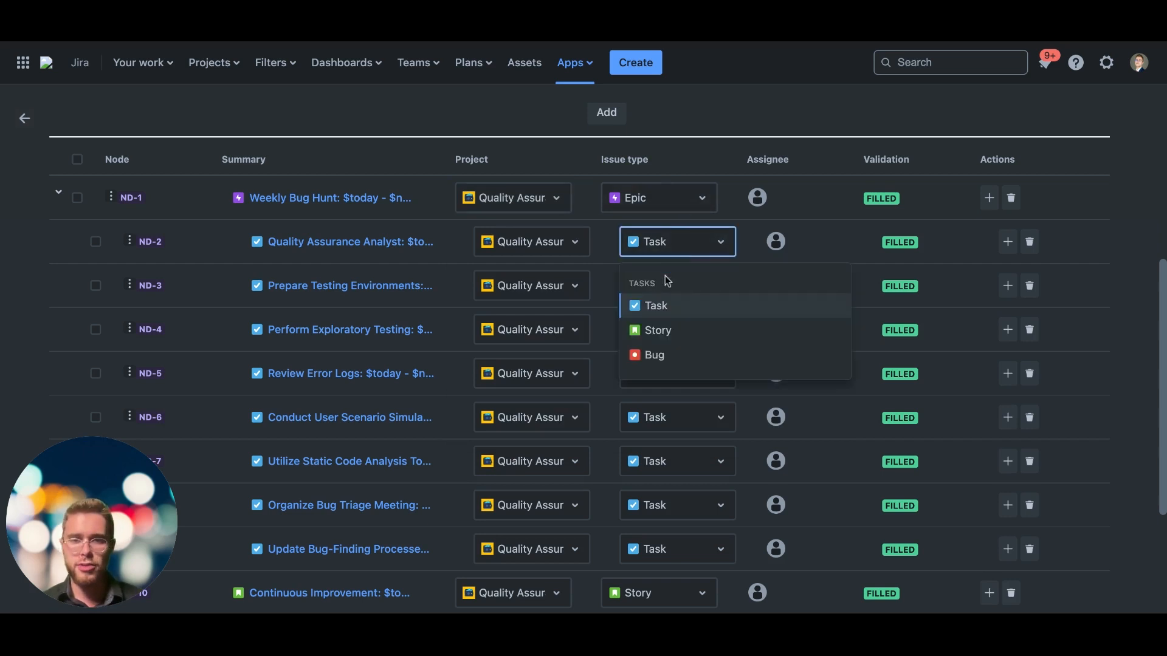
{"action": "left_click", "coordinate": [698, 245]}
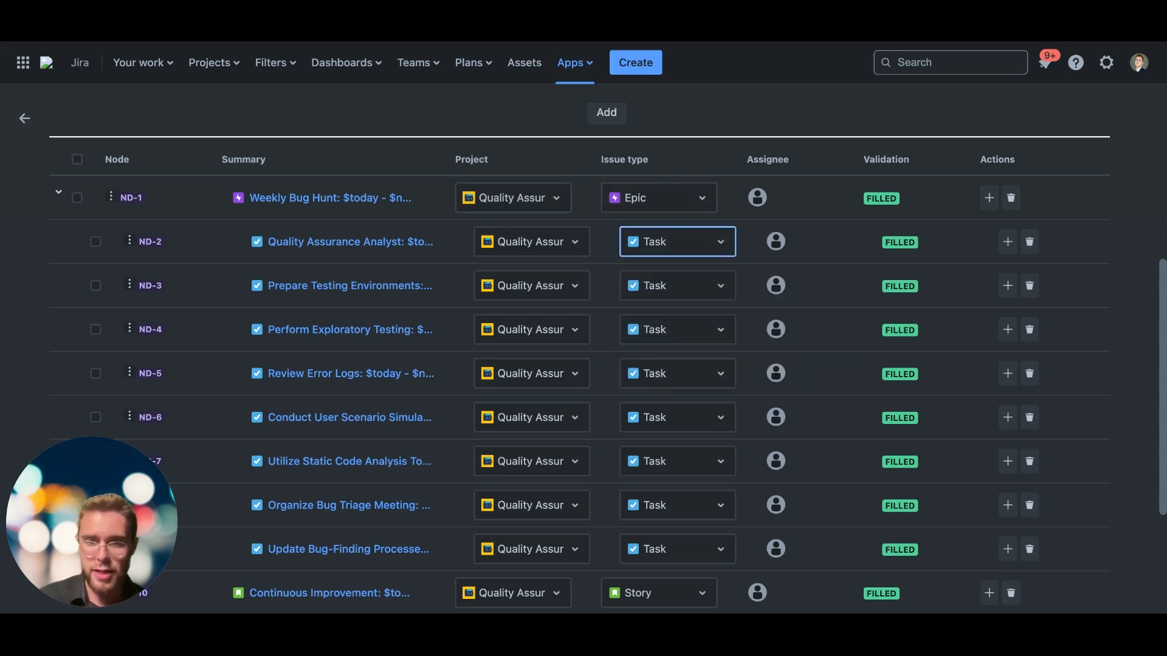
{"action": "scroll", "coordinate": [583, 365], "scroll_direction": "down", "scroll_amount": 3}
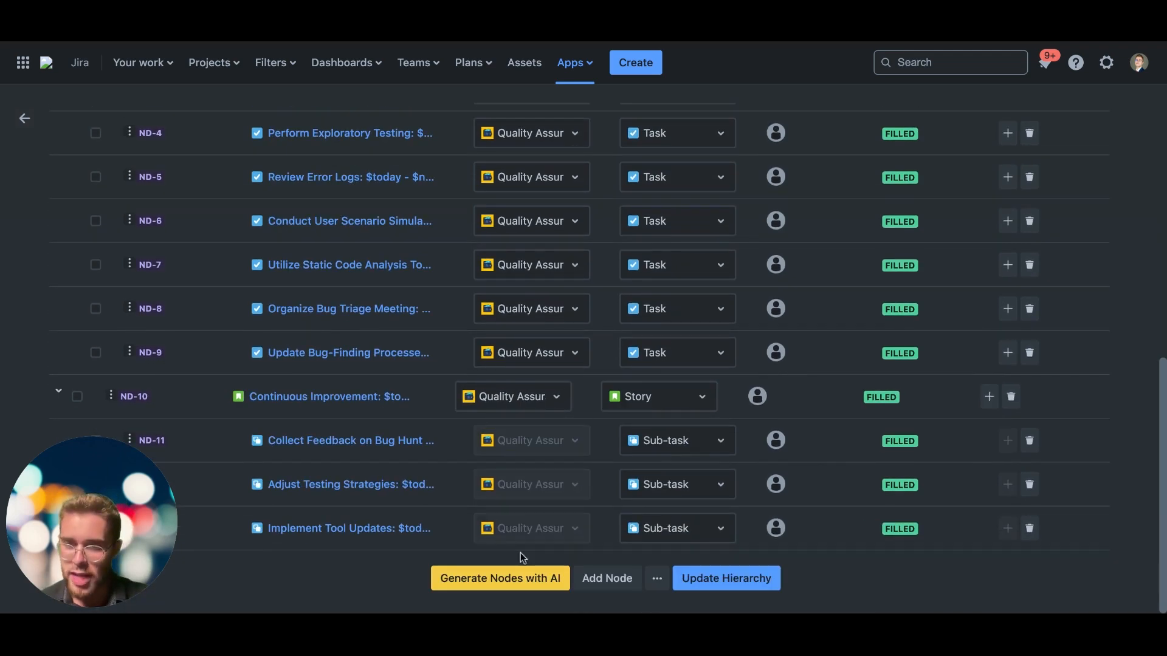
- View the AI nodes generator's description prompt and close it without generating any nodes
{"action": "left_click", "coordinate": [499, 579]}
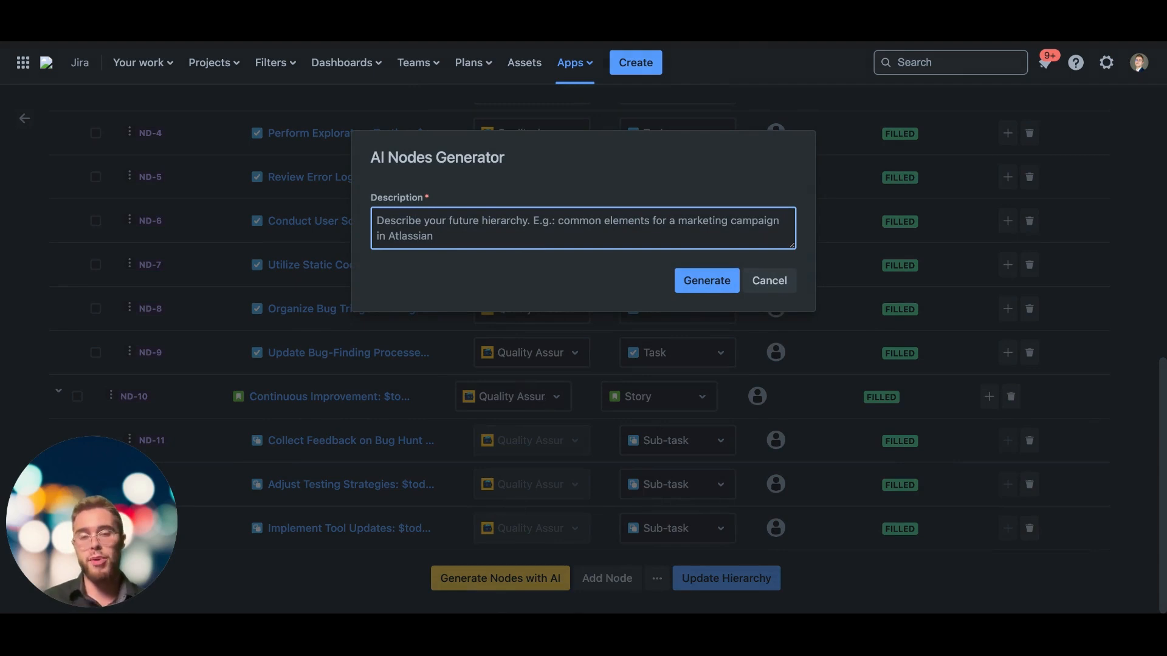
{"action": "left_click", "coordinate": [775, 282]}
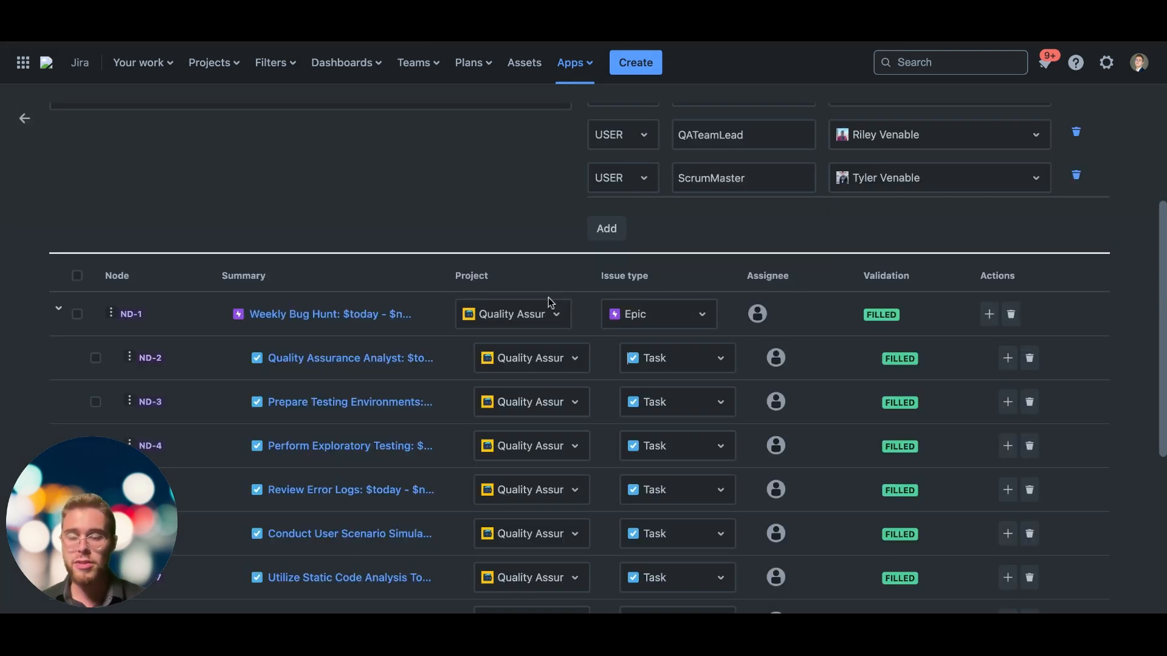
{"action": "scroll", "coordinate": [443, 373], "scroll_direction": "down", "scroll_amount": 2}
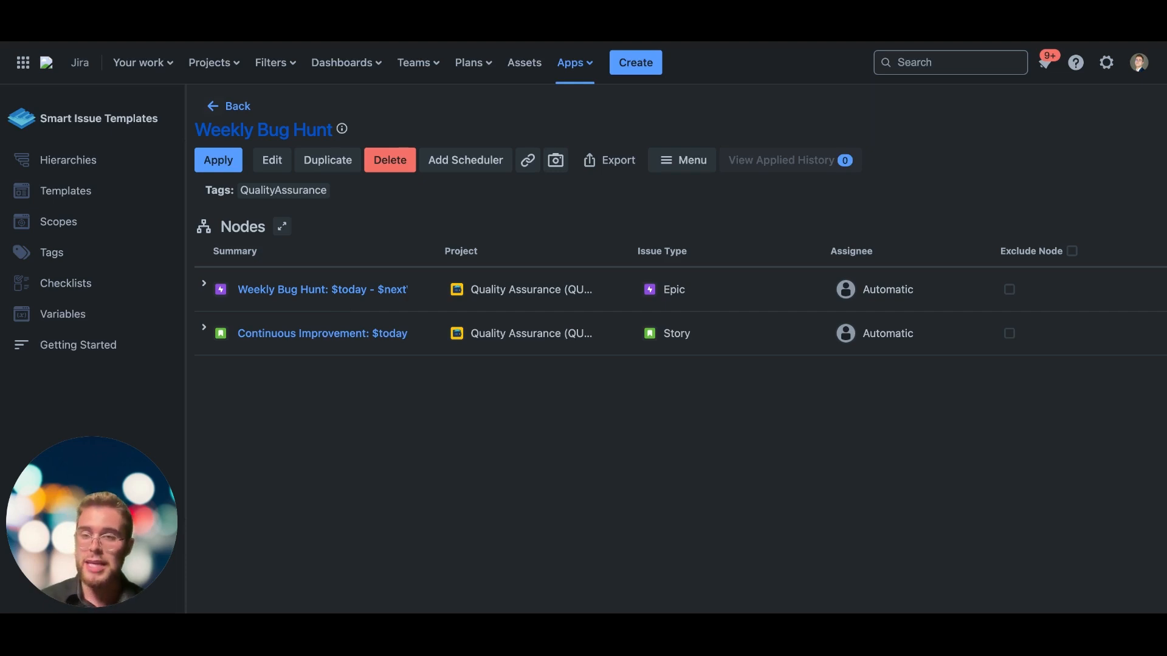
- Apply the Weekly Bug Hunt hierarchy to create its issues, reviewing and keeping the default values of all its user variables
{"action": "left_click", "coordinate": [232, 166]}
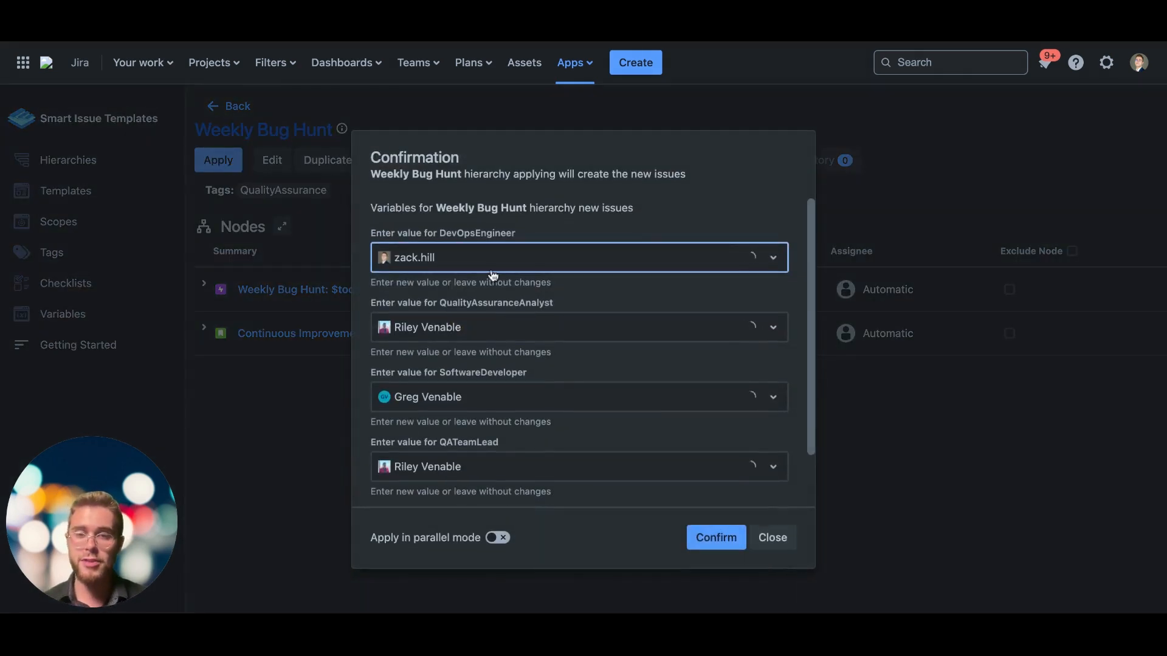
{"action": "scroll", "coordinate": [492, 275], "scroll_direction": "down", "scroll_amount": 1}
{"action": "scroll", "coordinate": [492, 275], "scroll_direction": "up", "scroll_amount": 1}
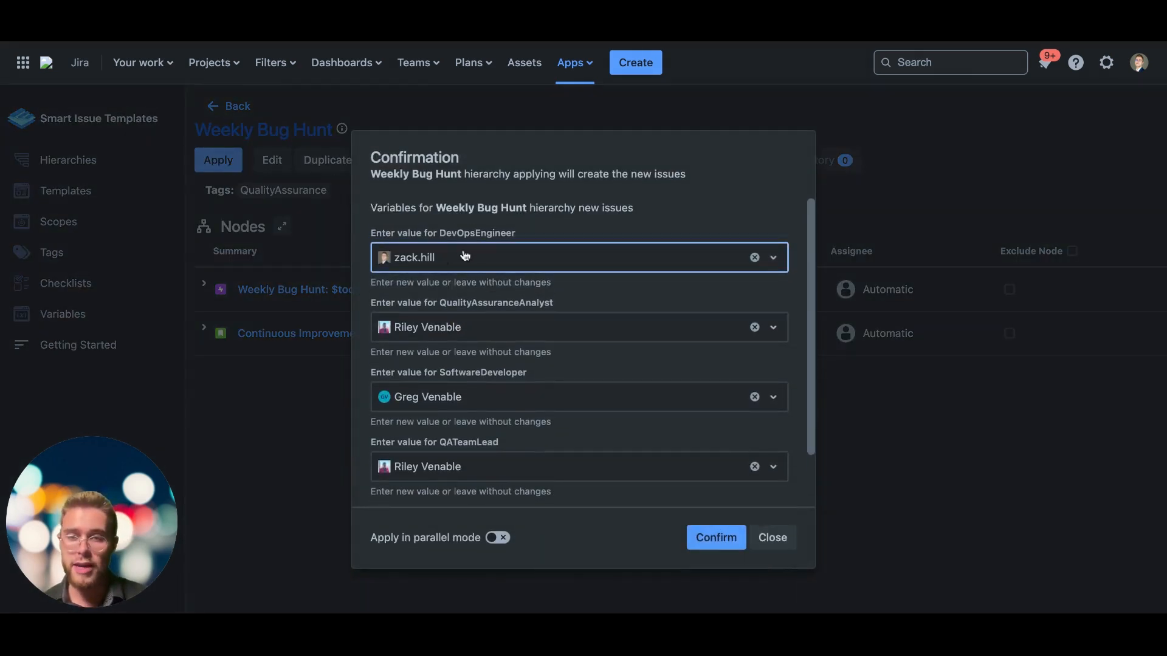
{"action": "scroll", "coordinate": [471, 310], "scroll_direction": "down", "scroll_amount": 4}
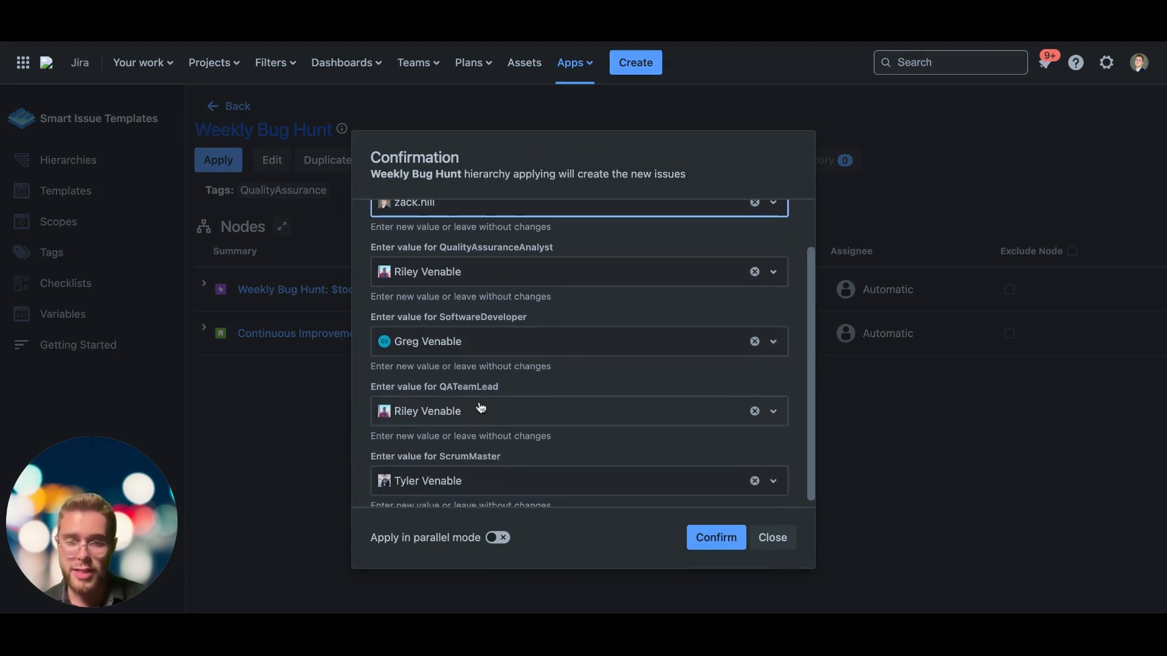
{"action": "scroll", "coordinate": [482, 407], "scroll_direction": "down", "scroll_amount": 1}
{"action": "scroll", "coordinate": [512, 381], "scroll_direction": "up", "scroll_amount": 4}
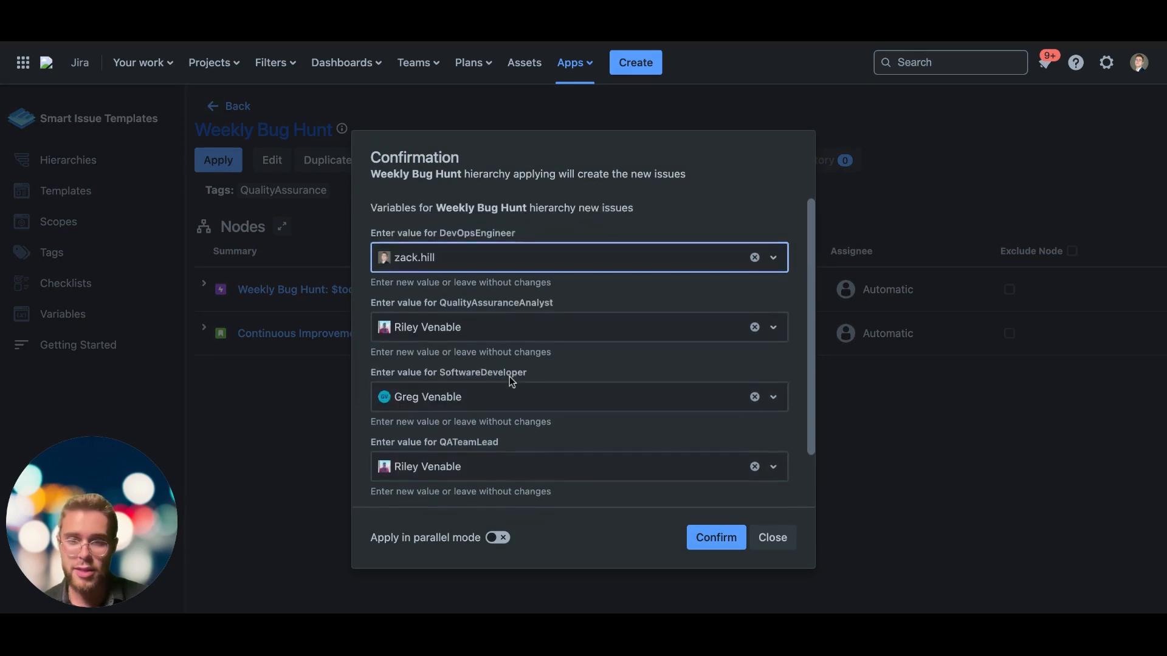
{"action": "scroll", "coordinate": [511, 381], "scroll_direction": "down", "scroll_amount": 4}
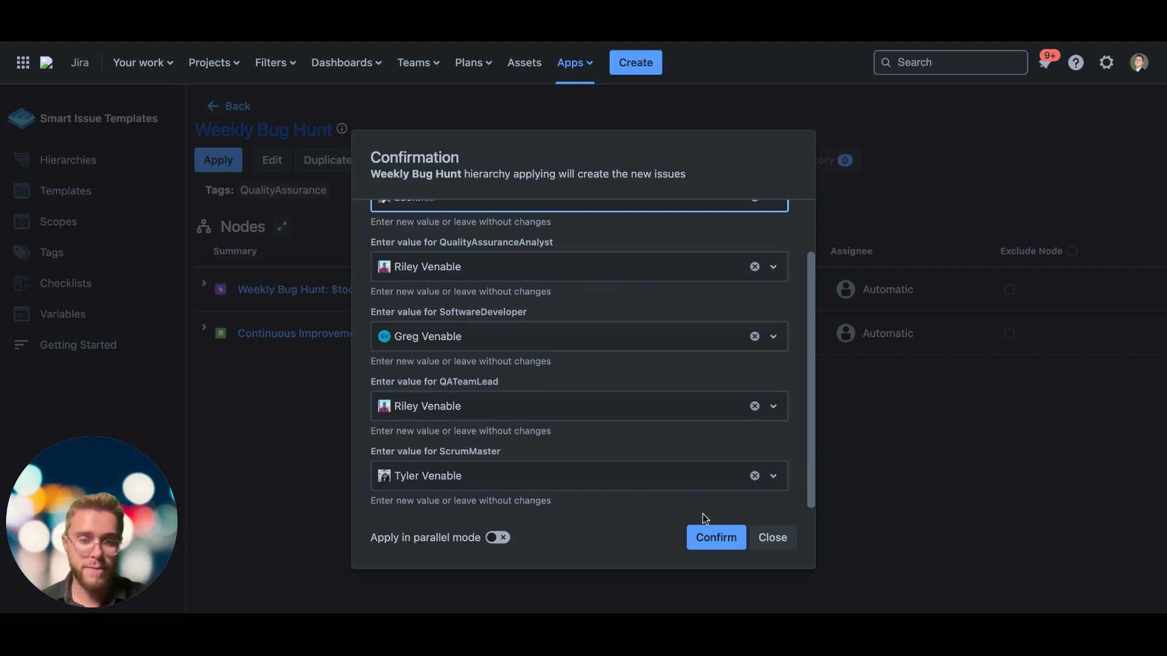
{"action": "left_click", "coordinate": [704, 537]}
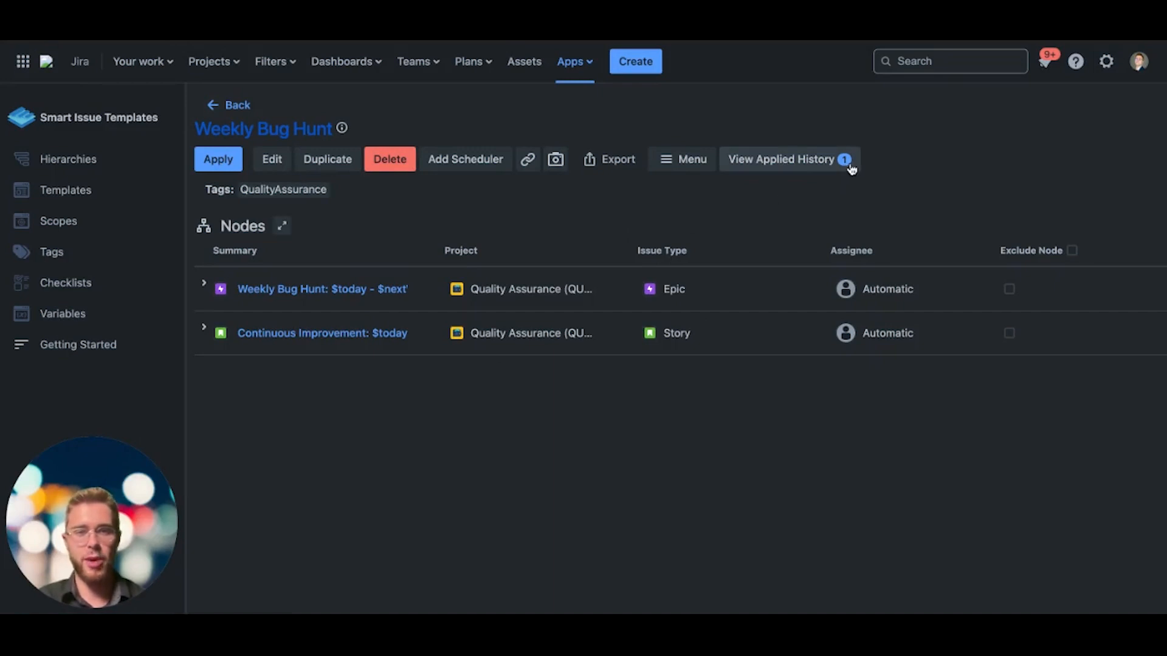
- Open the Weekly Bug Hunt applied history and examine the tasks and sub-tasks created under its epic and story
{"action": "left_click", "coordinate": [775, 160]}
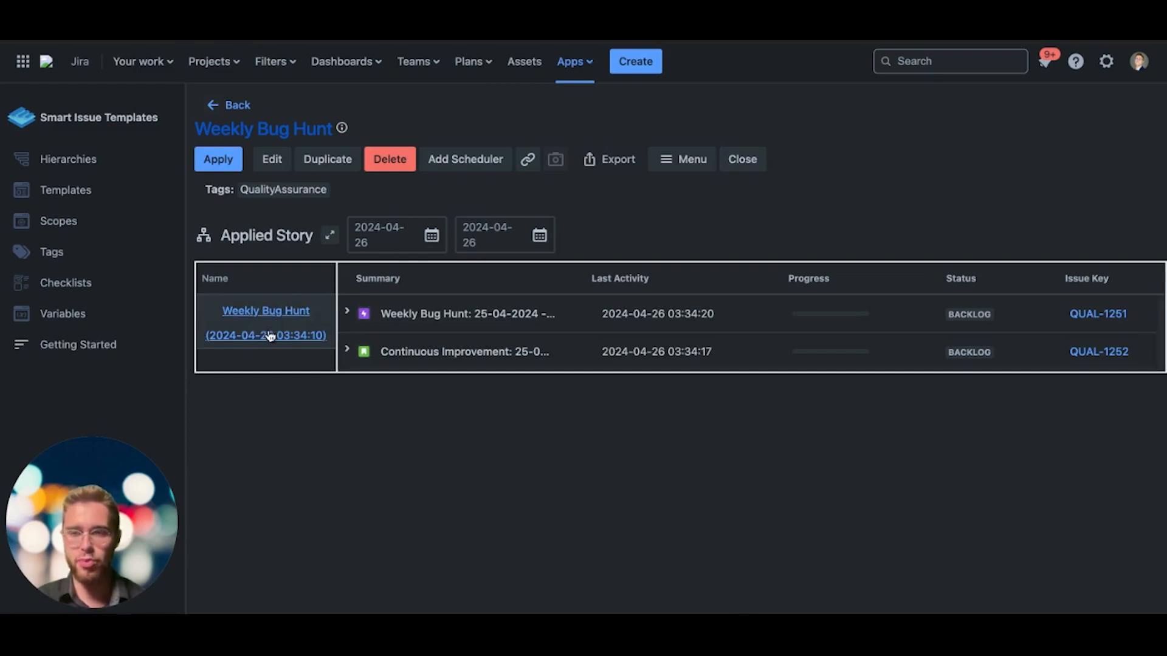
{"action": "left_click", "coordinate": [347, 311]}
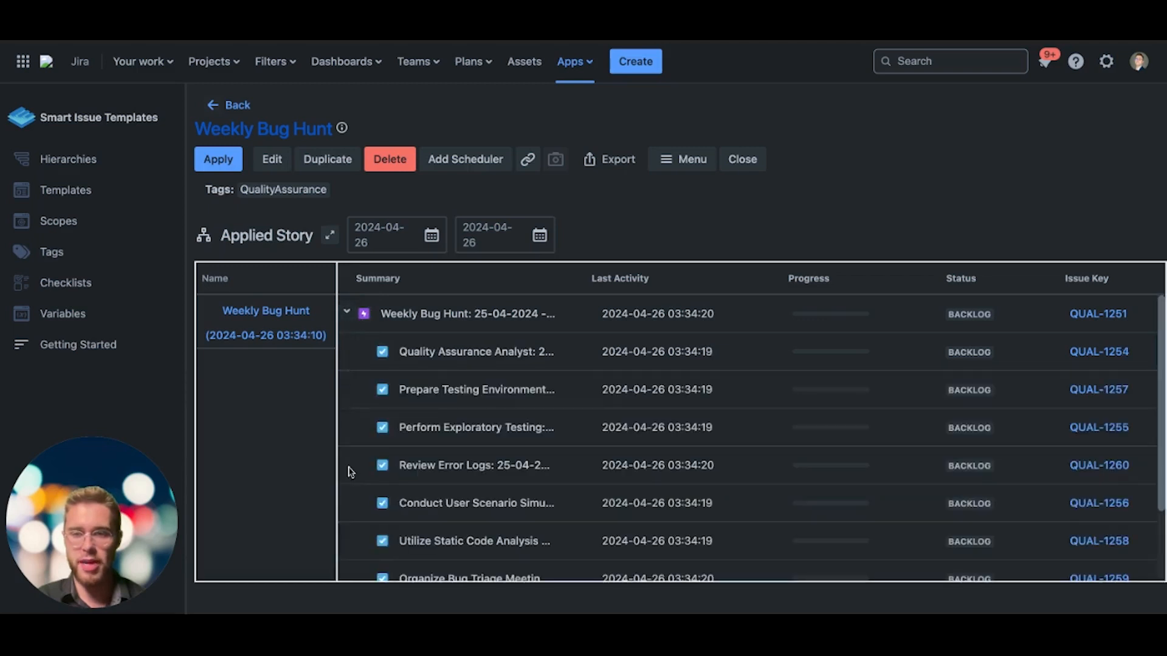
{"action": "scroll", "coordinate": [348, 535], "scroll_direction": "down", "scroll_amount": 3}
{"action": "scroll", "coordinate": [392, 446], "scroll_direction": "up", "scroll_amount": 3}
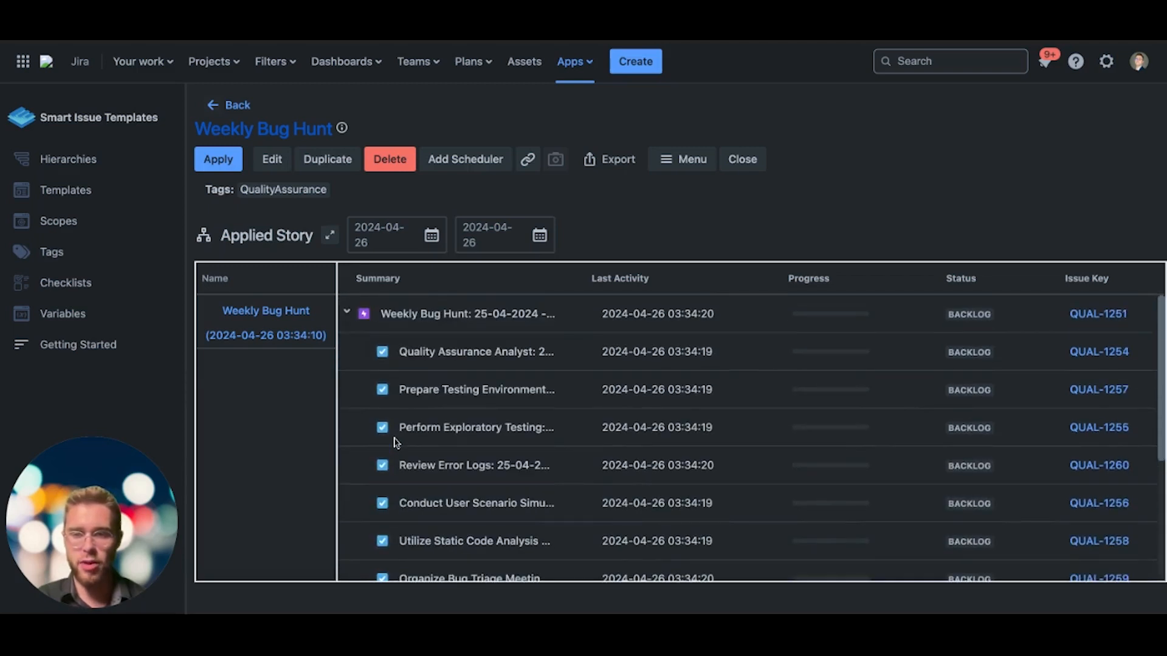
{"action": "scroll", "coordinate": [429, 365], "scroll_direction": "down", "scroll_amount": 2}
{"action": "scroll", "coordinate": [425, 383], "scroll_direction": "down", "scroll_amount": 3}
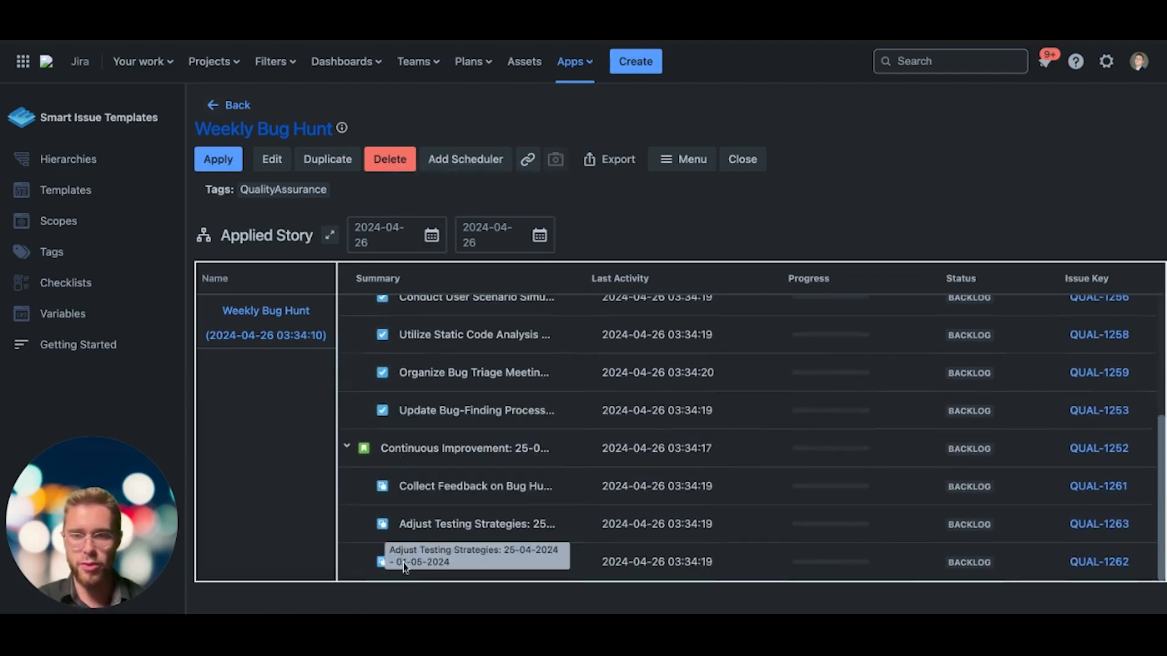
{"action": "scroll", "coordinate": [427, 526], "scroll_direction": "up", "scroll_amount": 1}
{"action": "scroll", "coordinate": [427, 526], "scroll_direction": "up", "scroll_amount": 5}
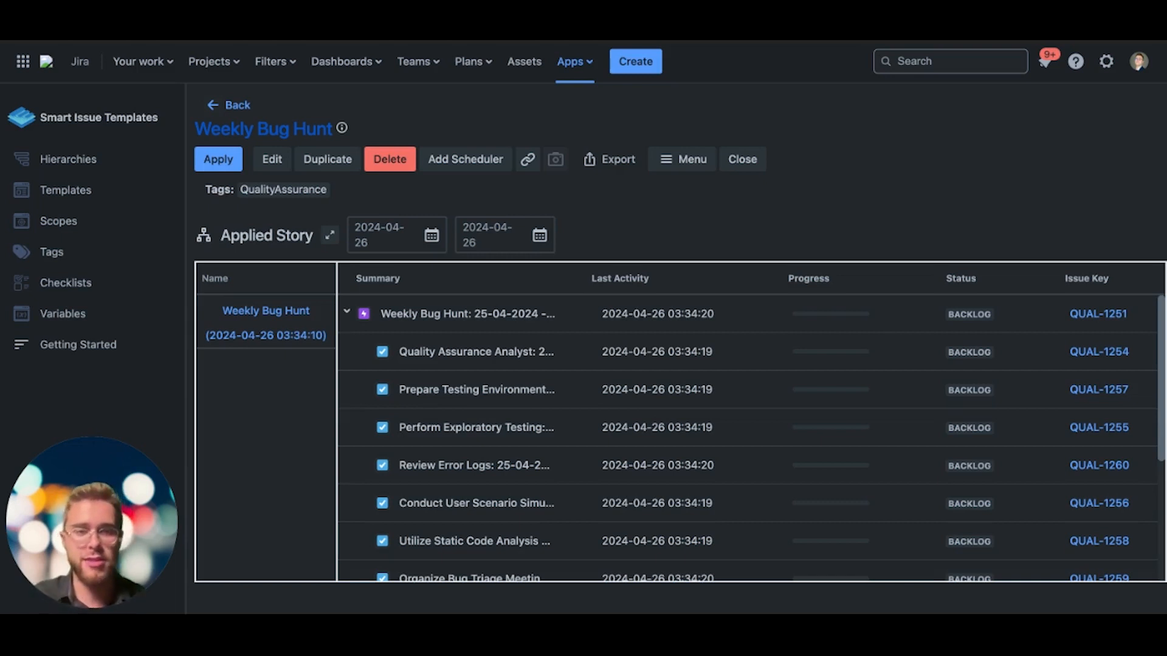
- Review the progress, status and issue keys of all issues created by the applied Weekly Bug Hunt hierarchy
{"action": "scroll", "coordinate": [831, 377], "scroll_direction": "down", "scroll_amount": 3}
{"action": "scroll", "coordinate": [831, 377], "scroll_direction": "up", "scroll_amount": 1}
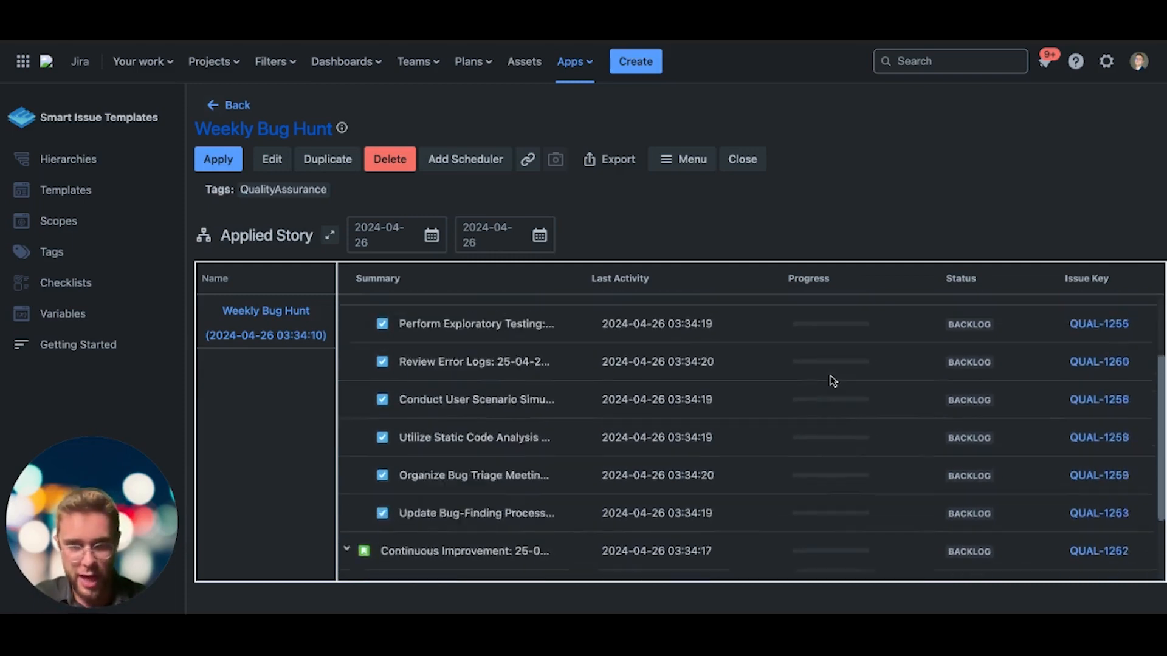
{"action": "scroll", "coordinate": [831, 378], "scroll_direction": "up", "scroll_amount": 2}
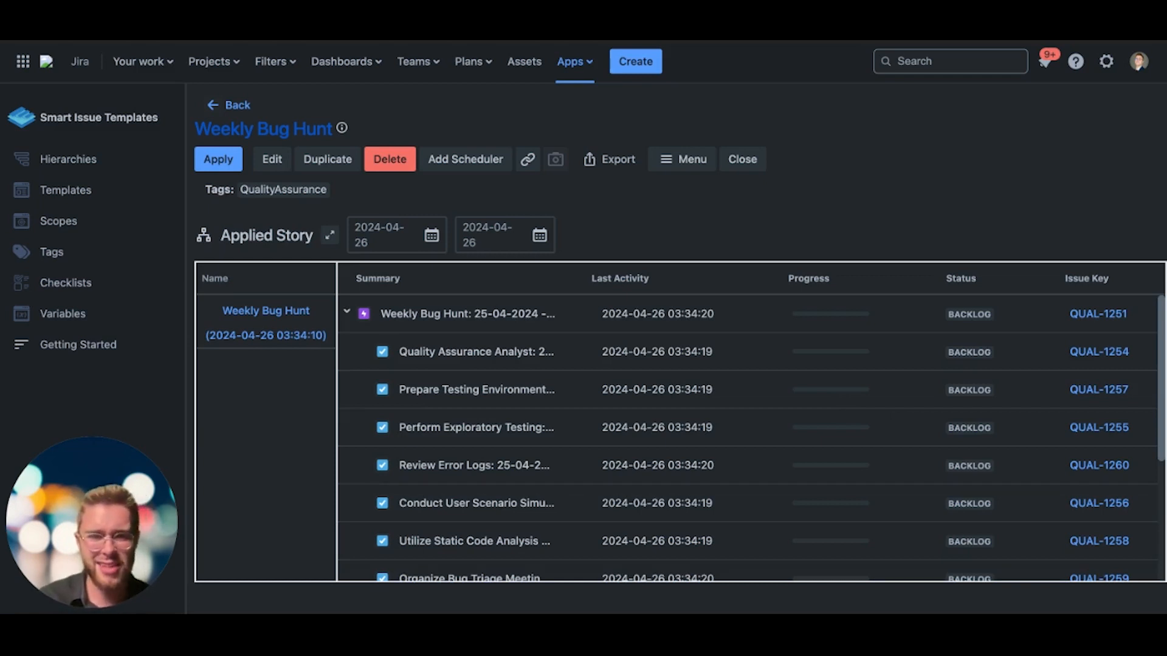
{"action": "scroll", "coordinate": [837, 330], "scroll_direction": "down", "scroll_amount": 1}
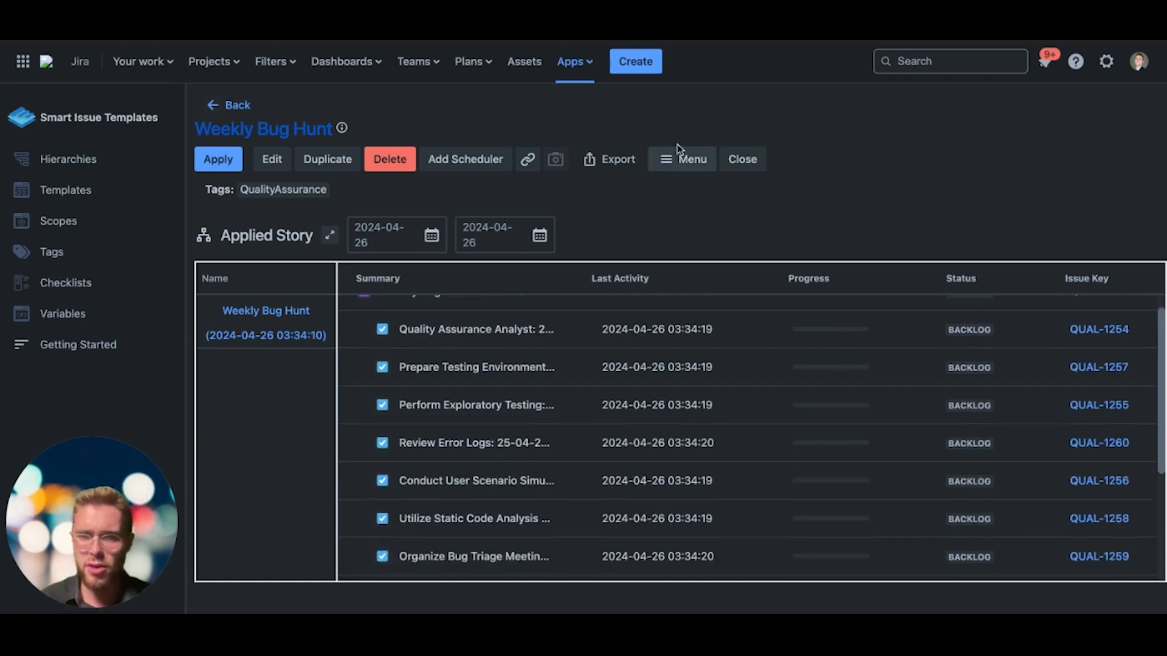
{"action": "scroll", "coordinate": [743, 338], "scroll_direction": "up", "scroll_amount": 1}
{"action": "scroll", "coordinate": [833, 349], "scroll_direction": "down", "scroll_amount": 5}
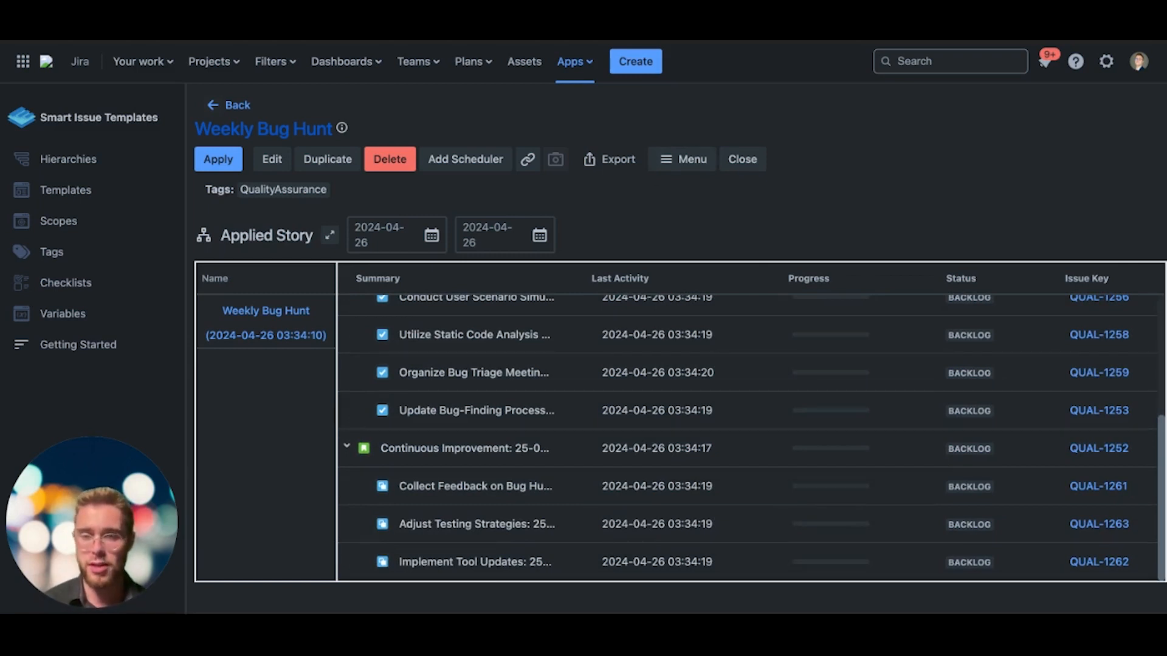
{"action": "scroll", "coordinate": [547, 392], "scroll_direction": "up", "scroll_amount": 5}
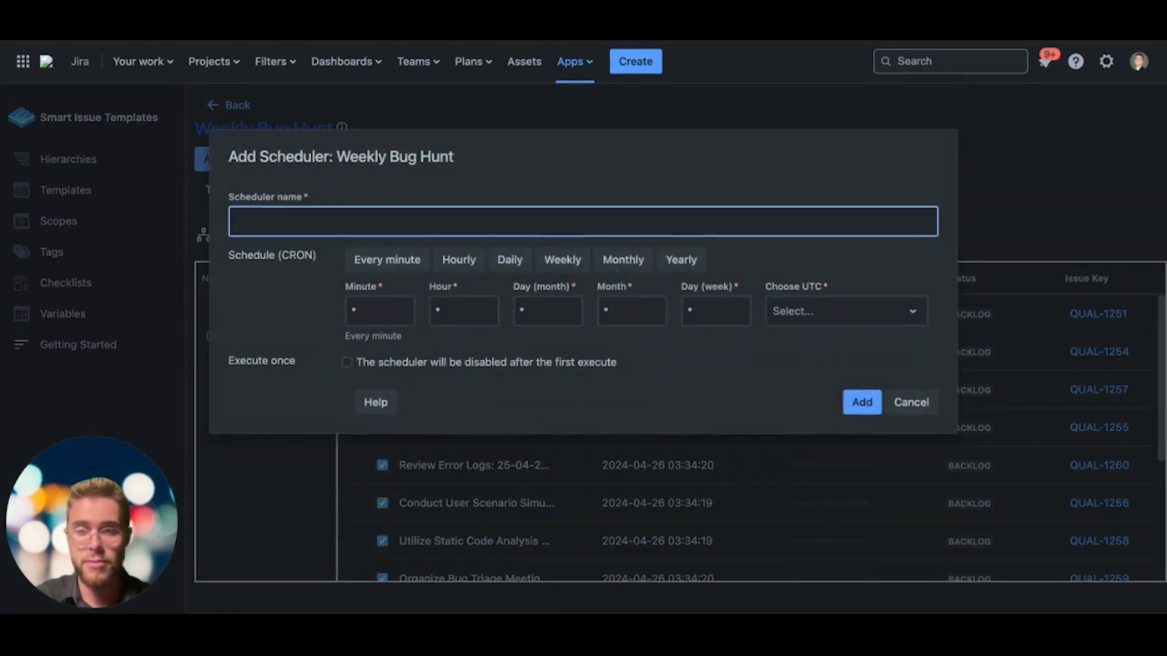
- Try the weekly schedule preset for Weekly Bug Hunt, view the UTC choices, and cancel without adding the scheduler
{"action": "left_click", "coordinate": [571, 259]}
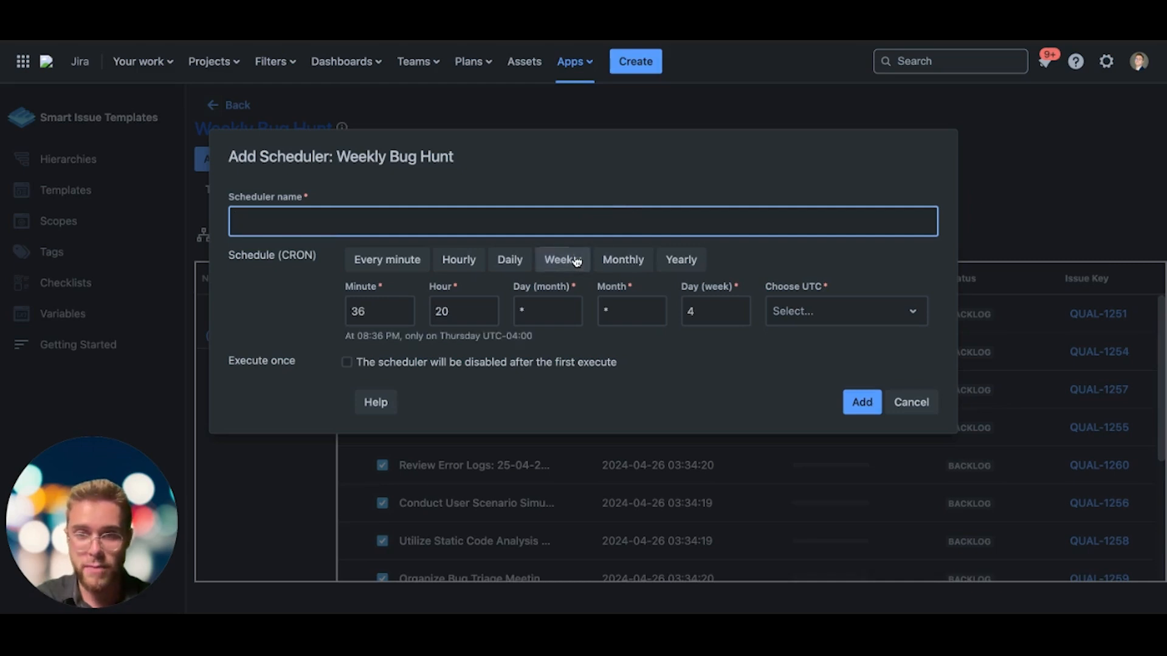
{"action": "left_click", "coordinate": [792, 324]}
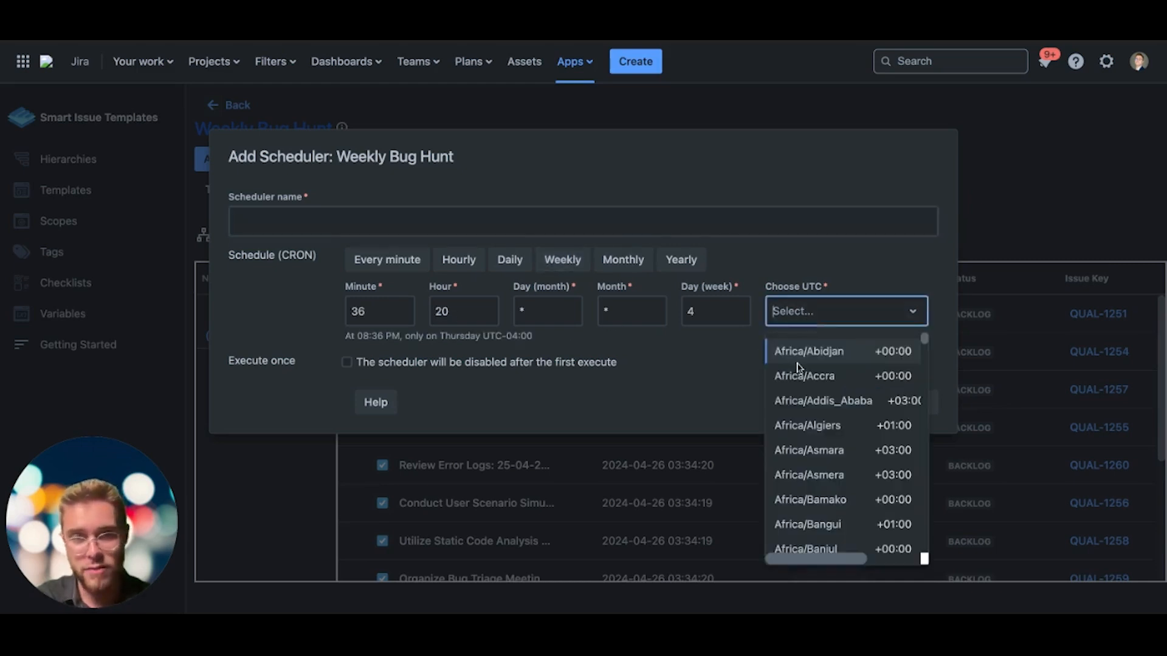
{"action": "left_click", "coordinate": [790, 325]}
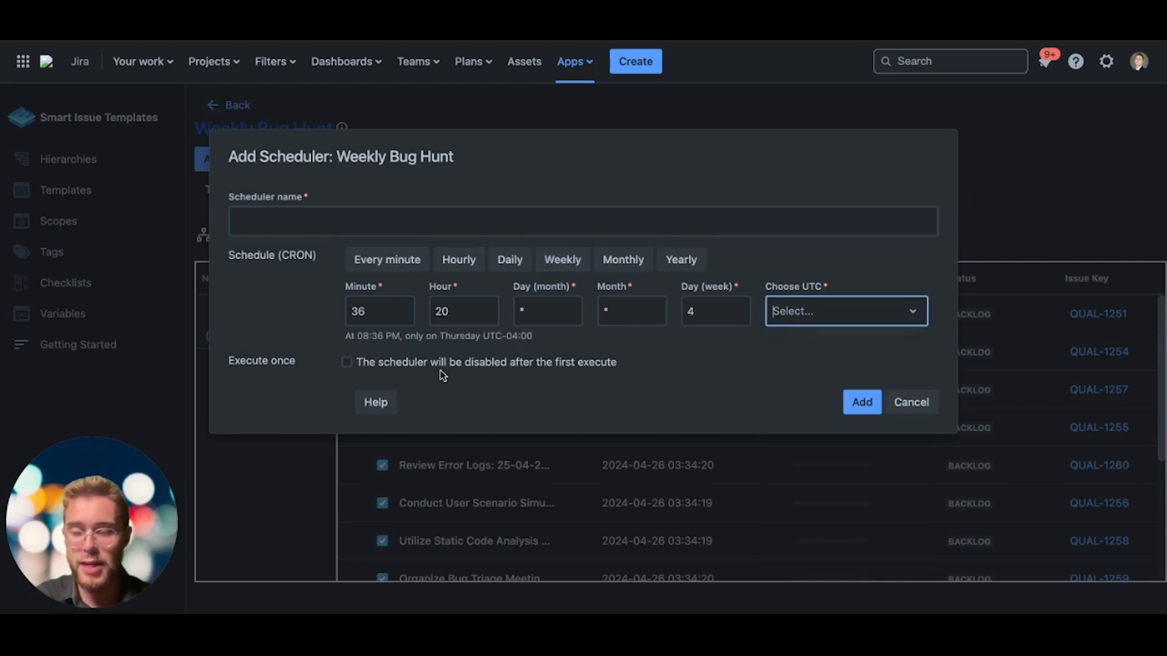
{"action": "left_click", "coordinate": [910, 403]}
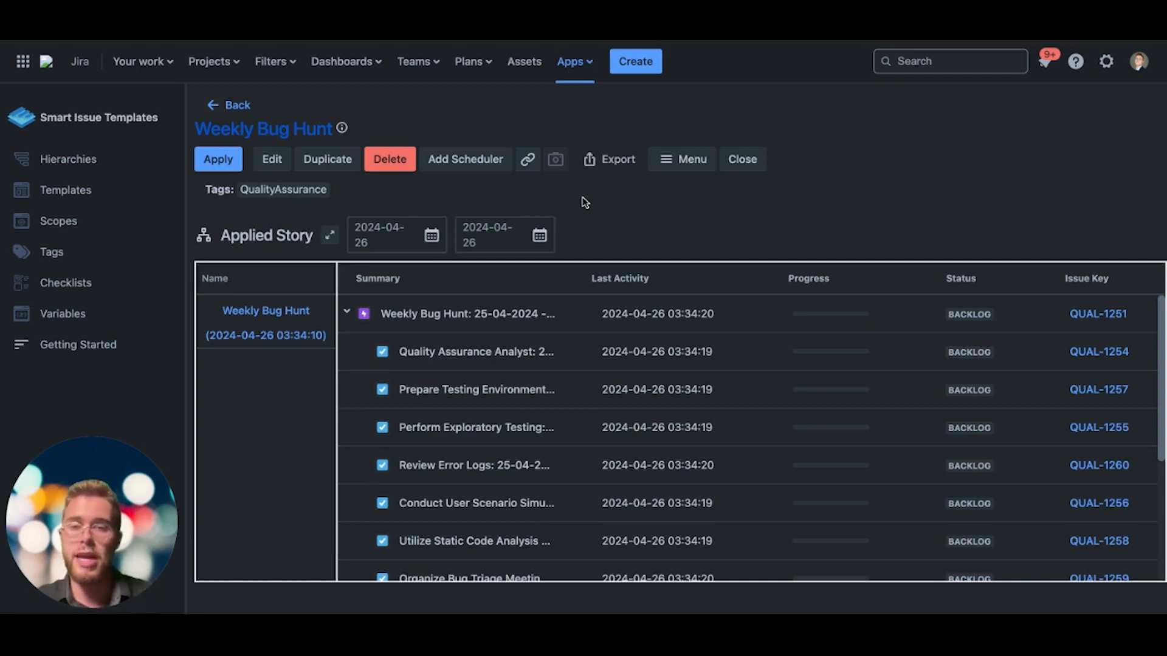
- Copy the link to the Weekly Bug Hunt hierarchy and check its option for adding it to a folder
{"action": "left_click", "coordinate": [531, 168]}
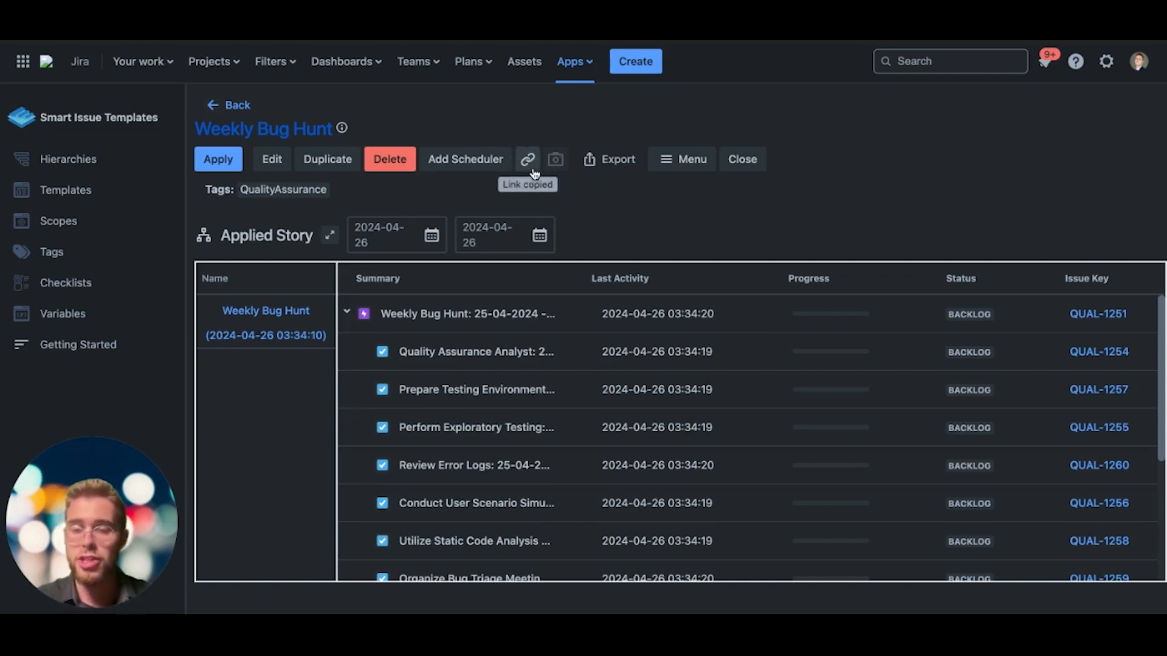
{"action": "left_click", "coordinate": [528, 164]}
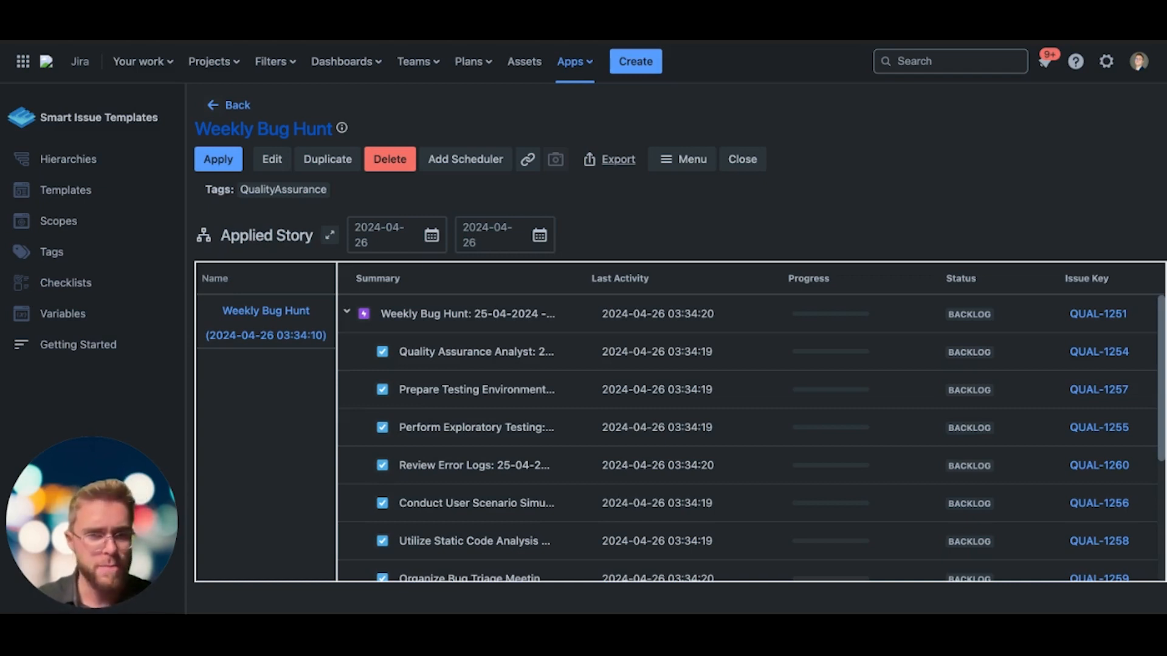
{"action": "left_click", "coordinate": [669, 167]}
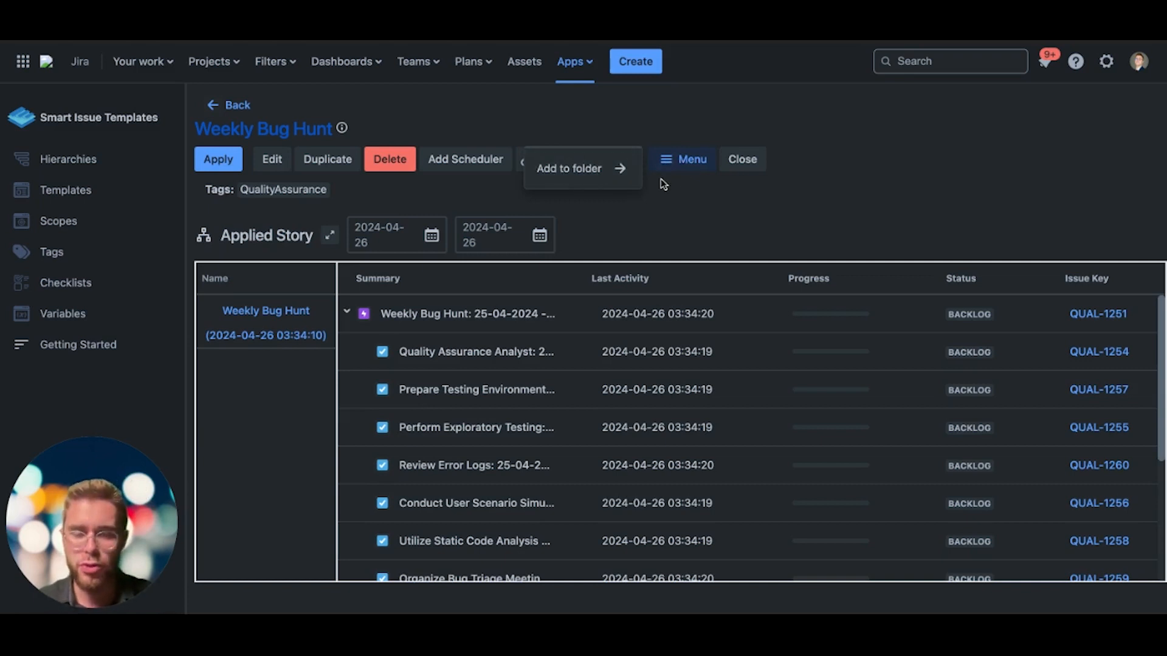
{"action": "left_click", "coordinate": [673, 159]}
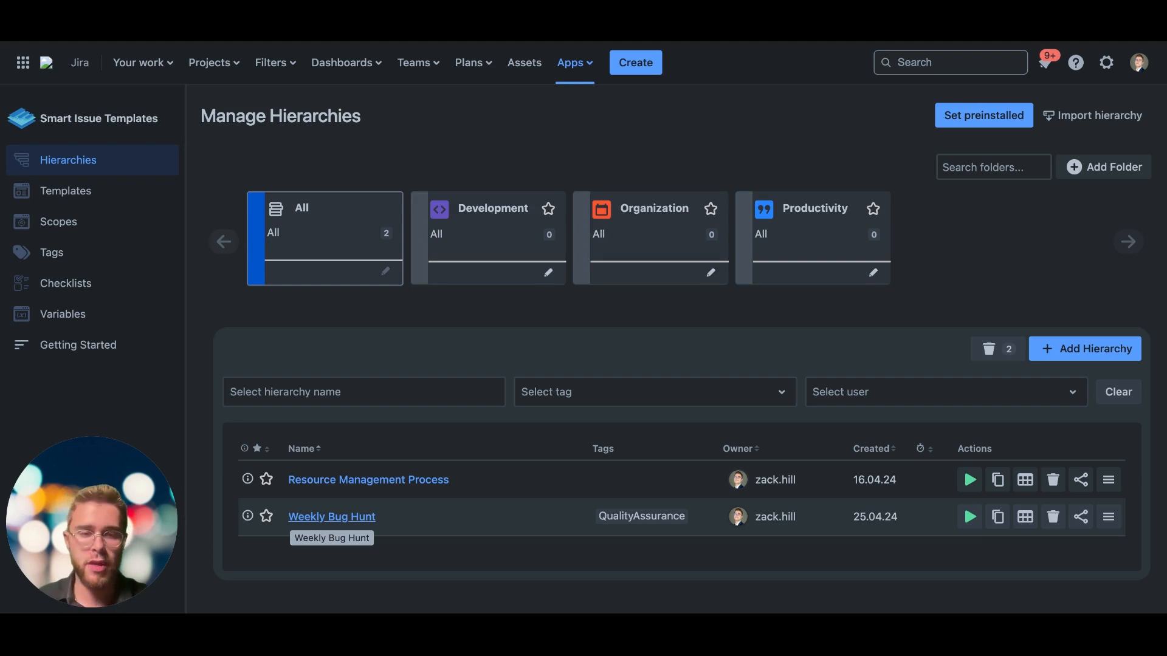
- Open sharing for the Weekly Bug Hunt hierarchy and add a user with View permission only
{"action": "left_click", "coordinate": [1080, 519]}
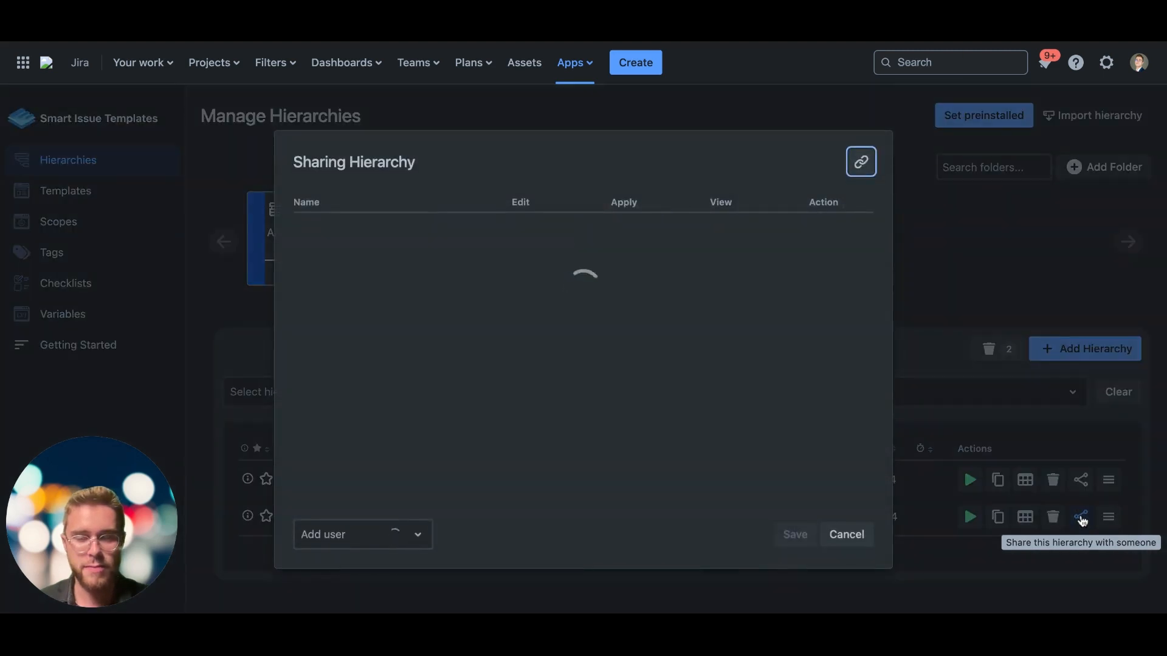
{"action": "left_click", "coordinate": [409, 534]}
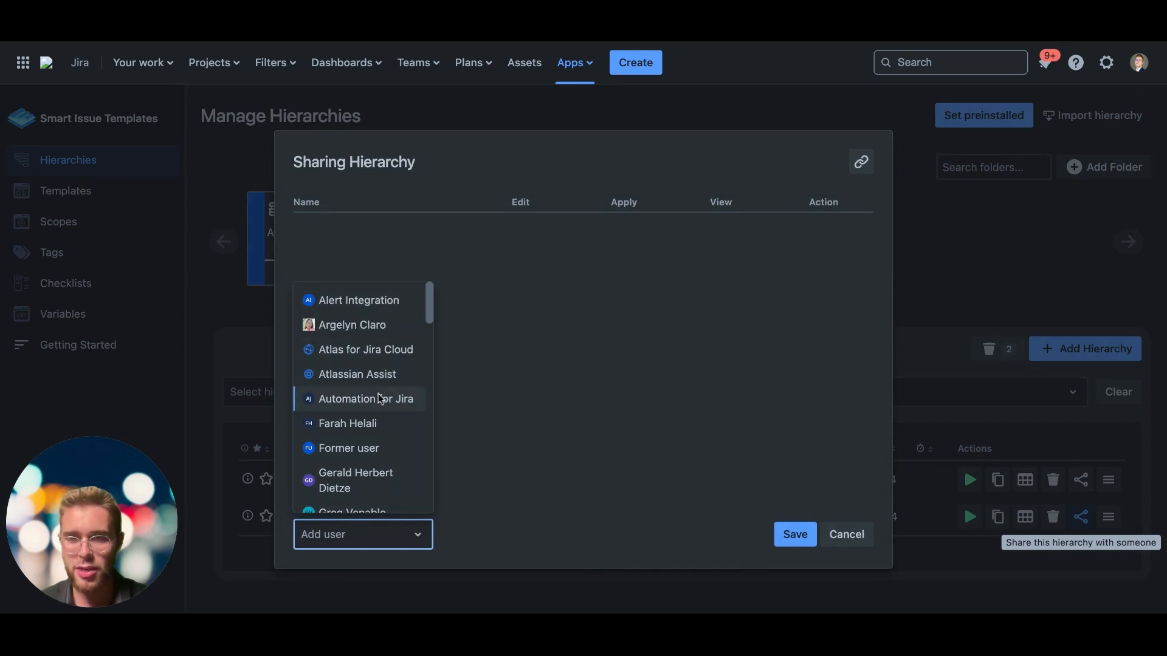
{"action": "scroll", "coordinate": [365, 438], "scroll_direction": "down", "scroll_amount": 3}
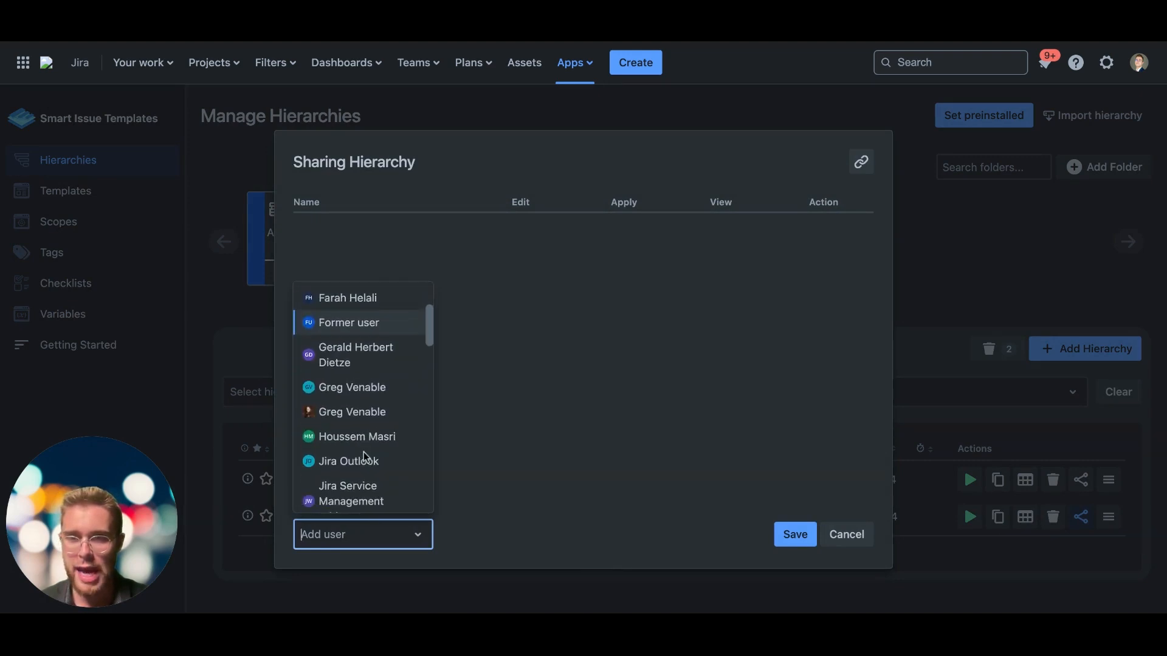
{"action": "left_click", "coordinate": [349, 412]}
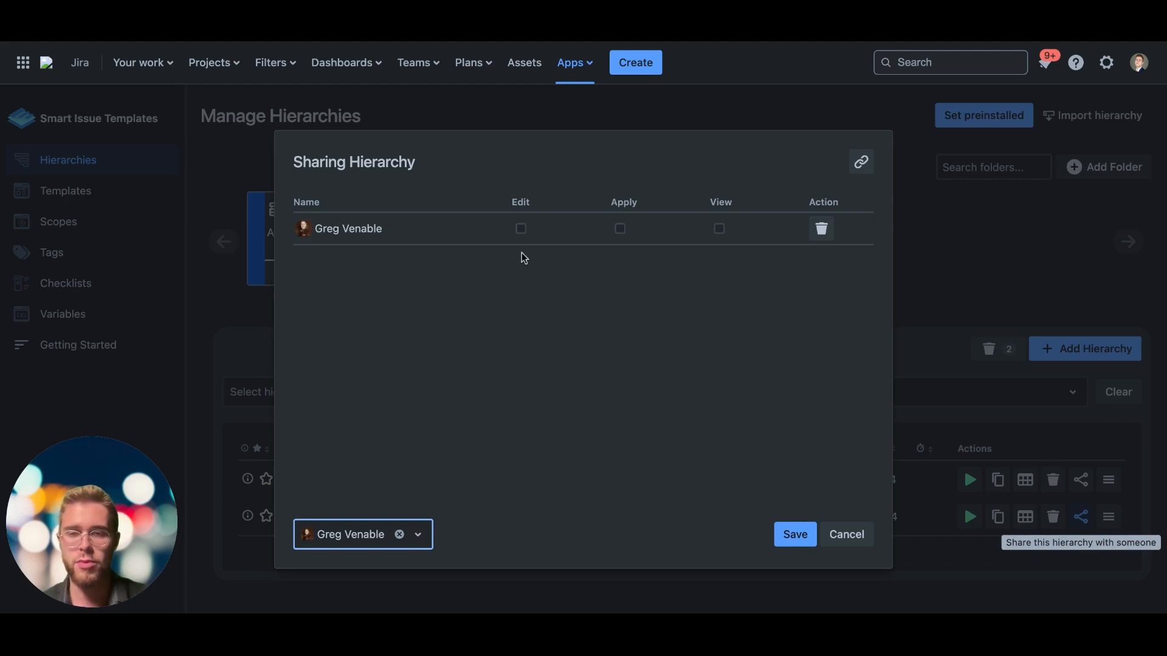
{"action": "left_click", "coordinate": [719, 229]}
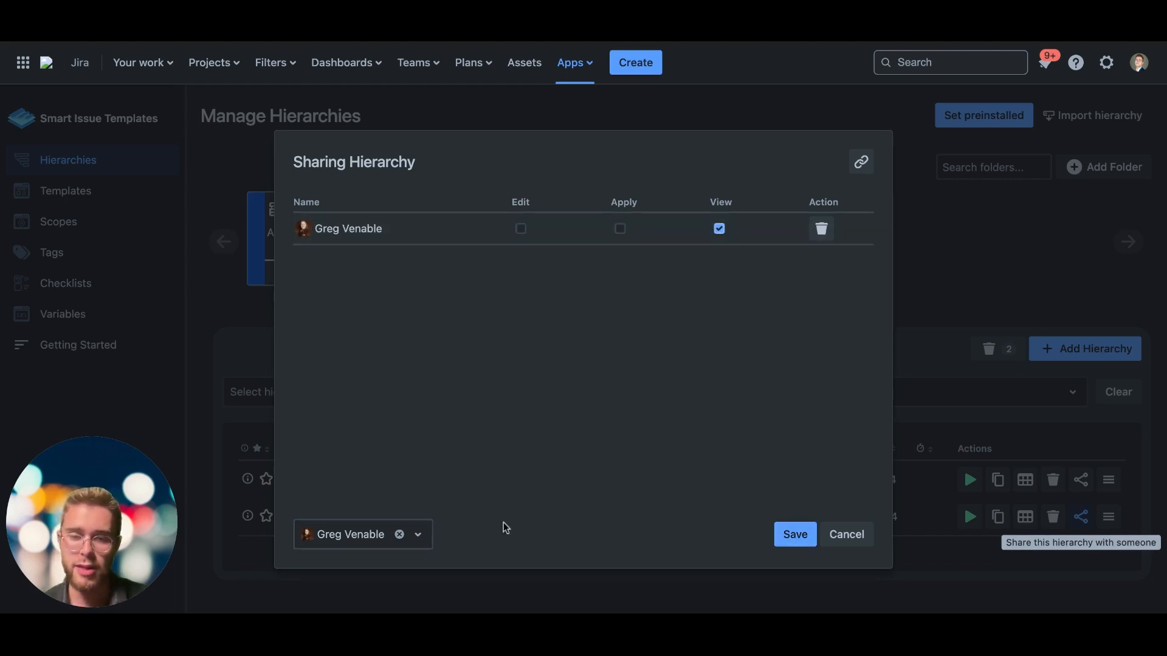
- Add a second user with Edit, Apply and View permissions to the hierarchy sharing, and save the settings
{"action": "left_click", "coordinate": [389, 535]}
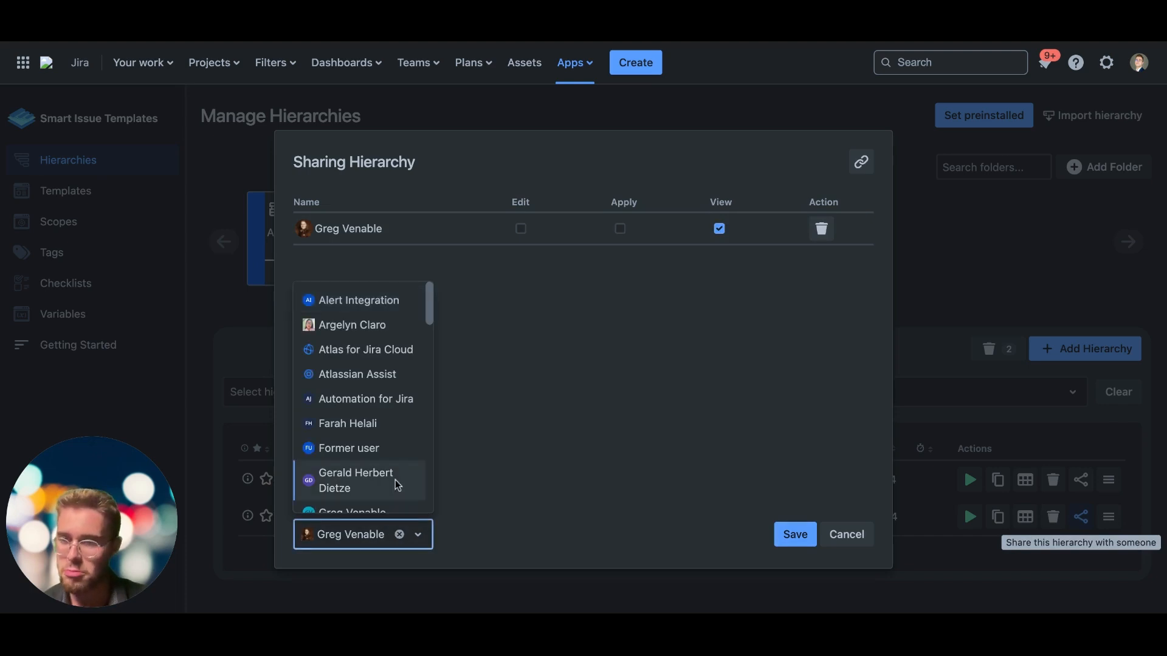
{"action": "scroll", "coordinate": [396, 484], "scroll_direction": "down", "scroll_amount": 3}
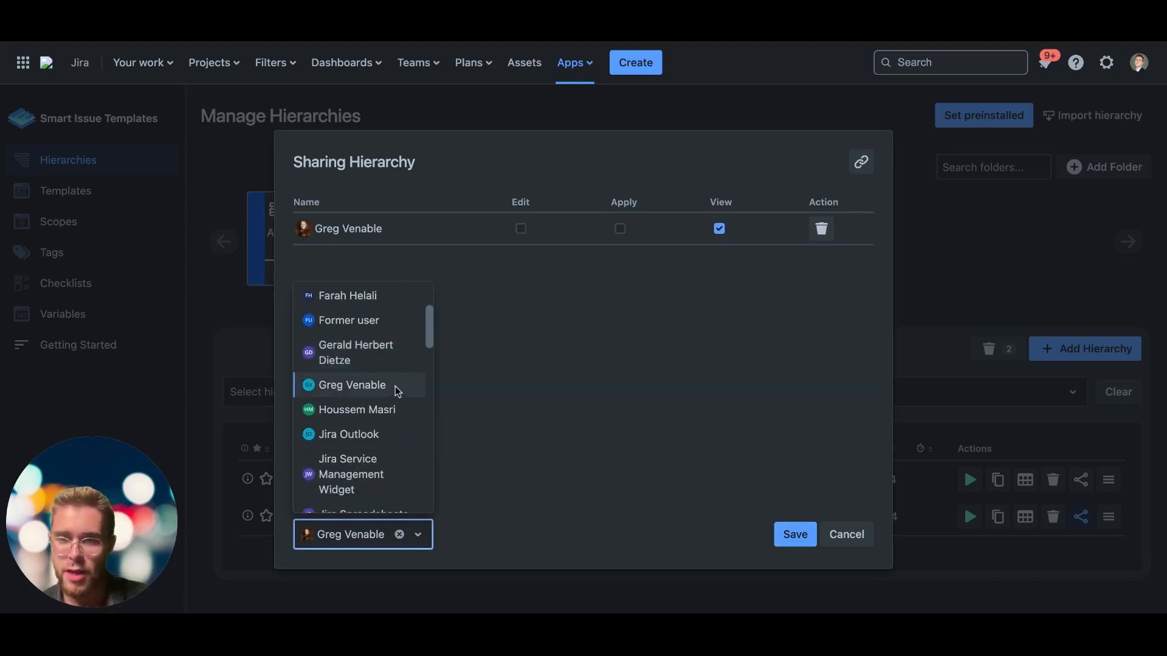
{"action": "scroll", "coordinate": [393, 392], "scroll_direction": "down", "scroll_amount": 4}
{"action": "left_click", "coordinate": [370, 425]}
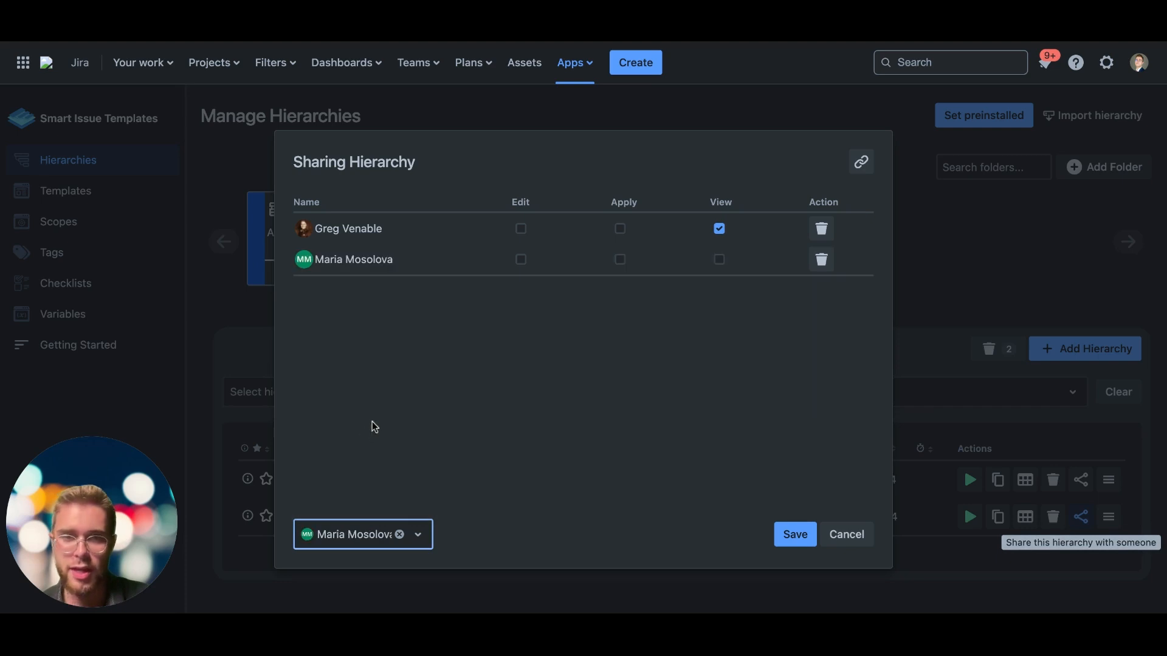
{"action": "left_click", "coordinate": [520, 261]}
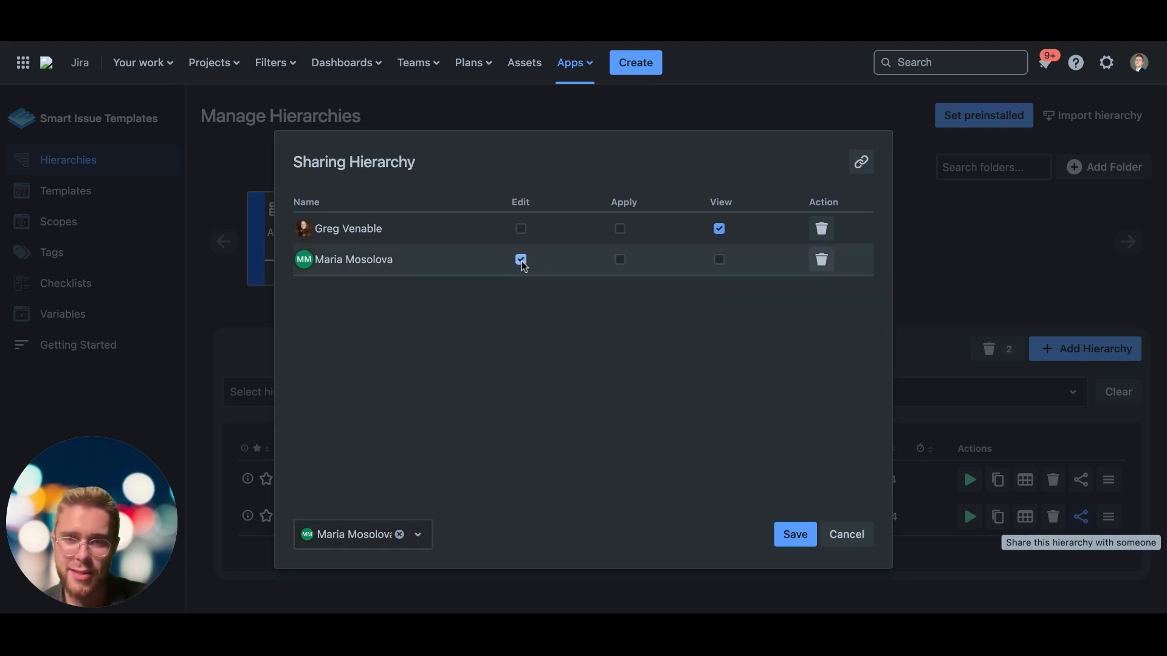
{"action": "left_click", "coordinate": [621, 263]}
{"action": "left_click", "coordinate": [718, 260]}
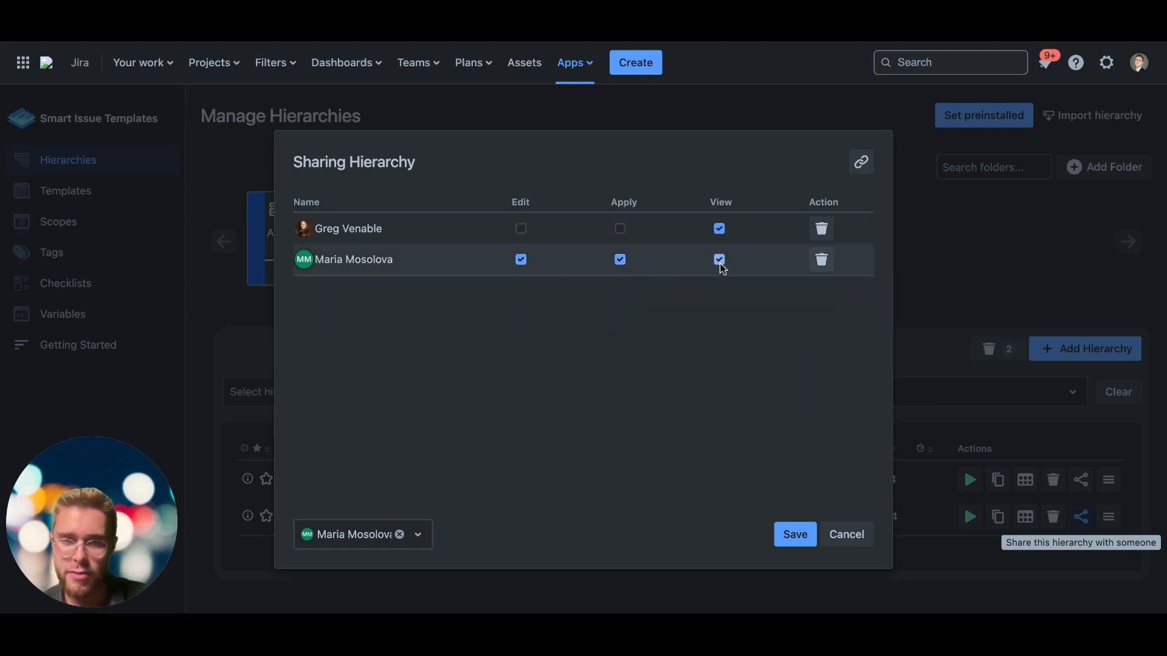
{"action": "left_click", "coordinate": [794, 536]}
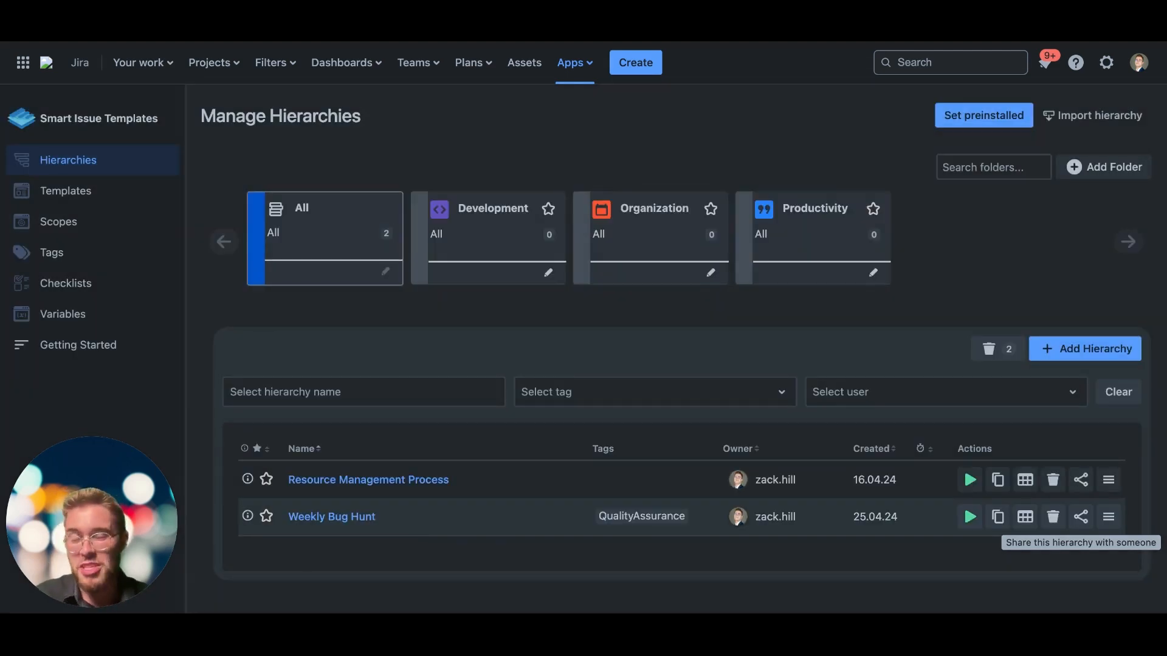